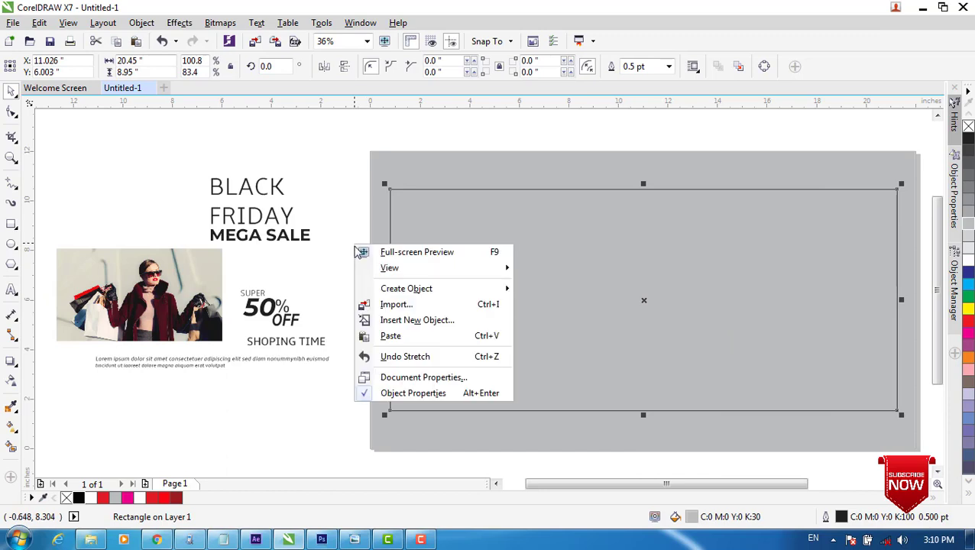
# Step: Paste a copy of the outlined rectangle in place and convert the copy to curves
pyautogui.click(385, 336)
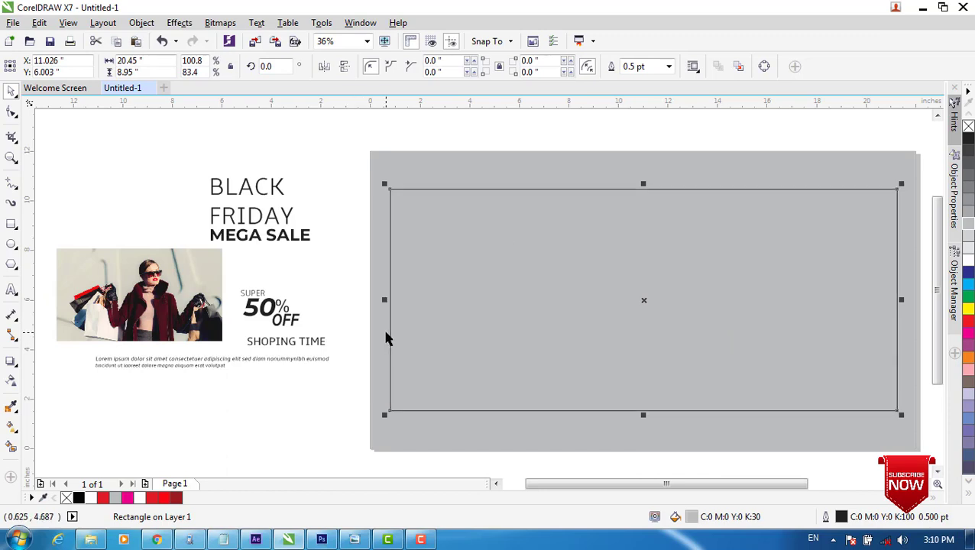
pyautogui.click(12, 113)
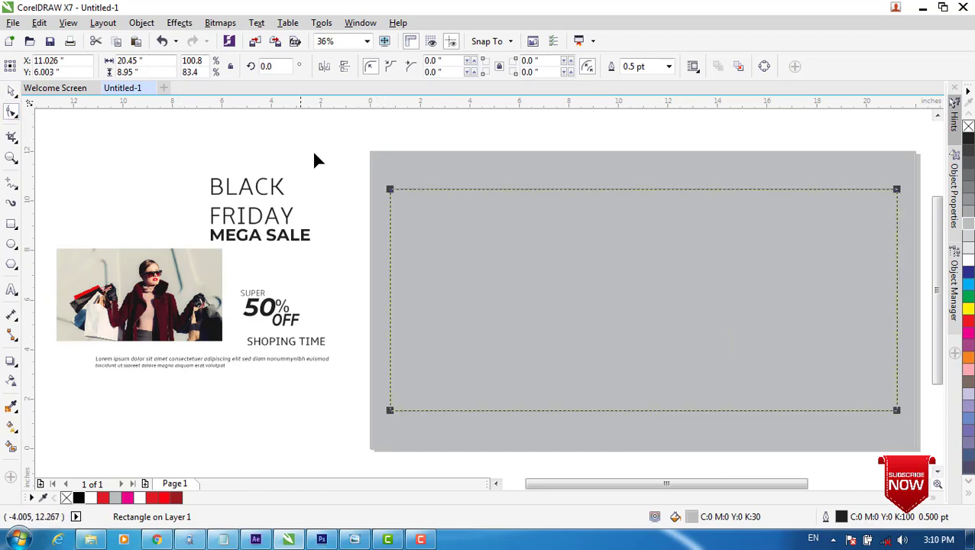
pyautogui.rightClick(391, 196)
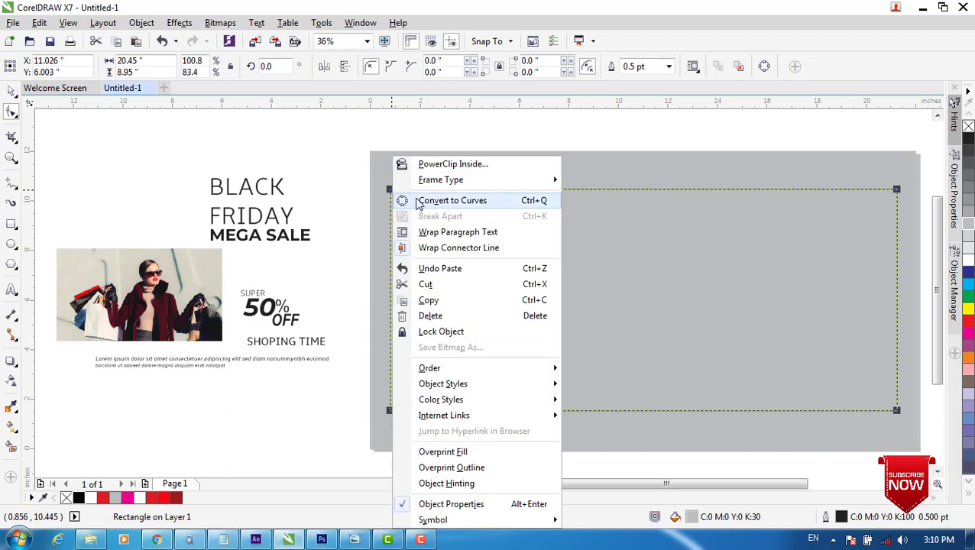
pyautogui.click(451, 201)
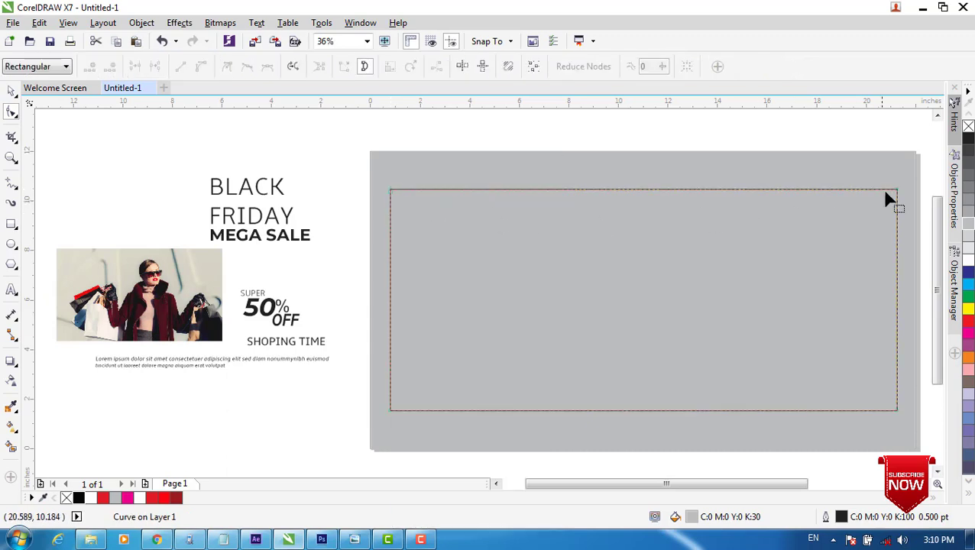
# Step: Move the copy's two right corner nodes inward to make a slant-edged left panel about 10.2 inches wide, and fill it black
pyautogui.moveTo(897, 189); pyautogui.dragTo(553, 192)
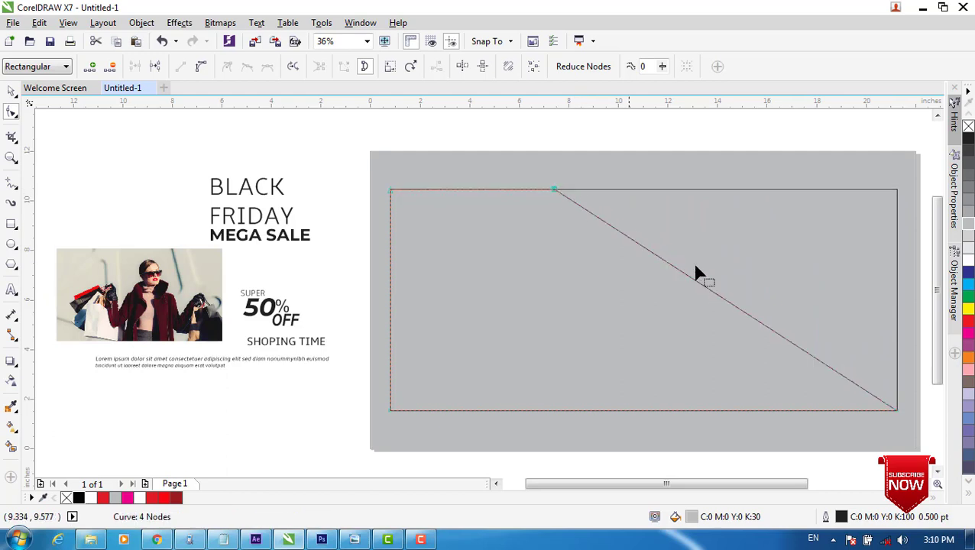
pyautogui.moveTo(897, 410); pyautogui.dragTo(612, 410)
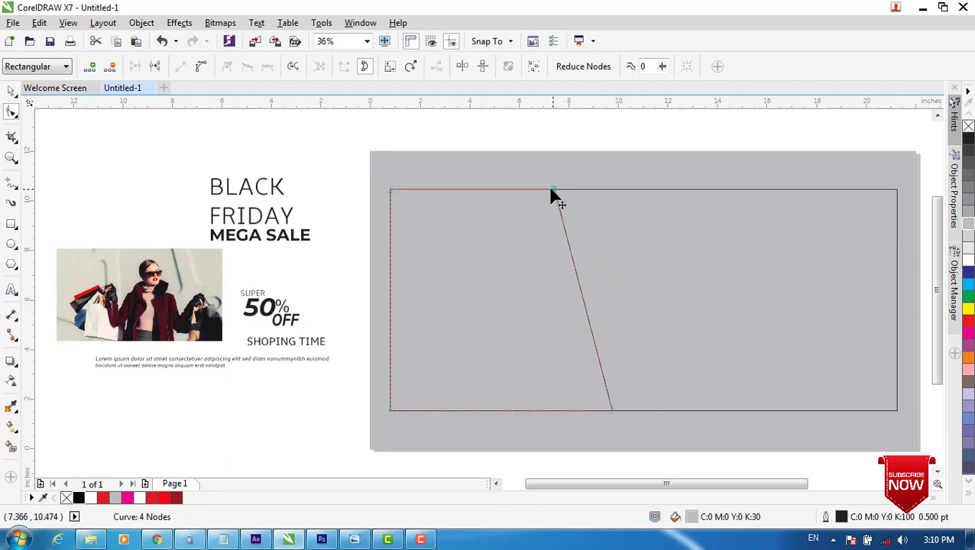
pyautogui.moveTo(553, 191); pyautogui.dragTo(544, 189)
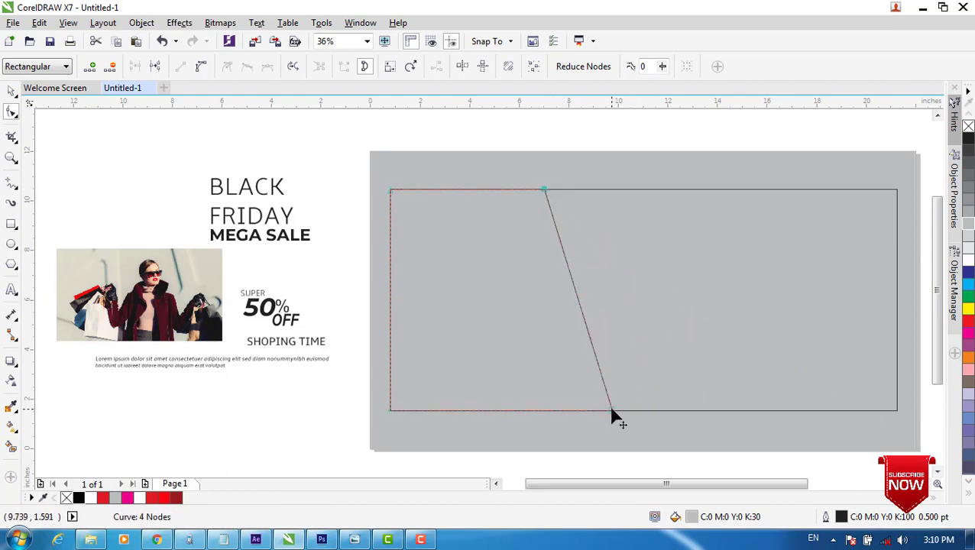
pyautogui.moveTo(612, 410); pyautogui.dragTo(628, 411)
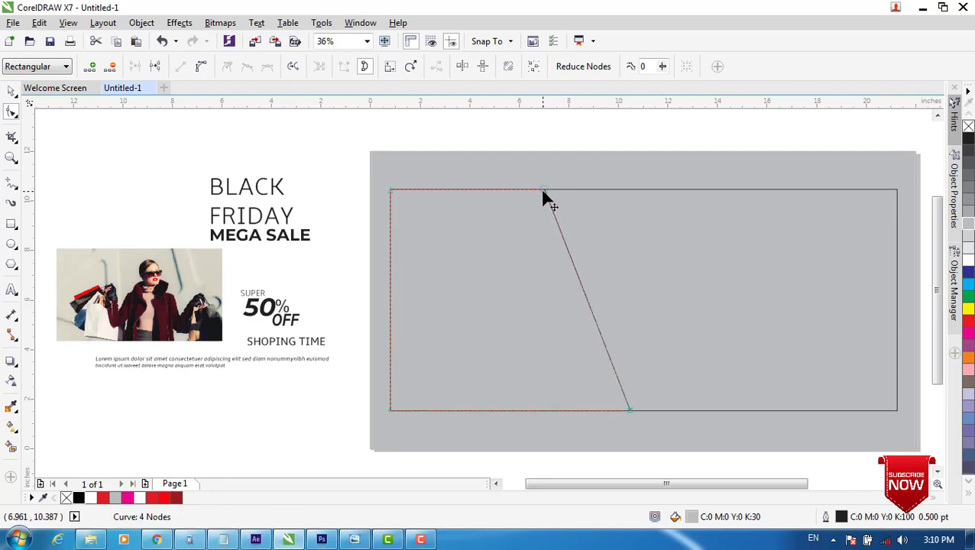
pyautogui.moveTo(543, 191); pyautogui.dragTo(557, 189)
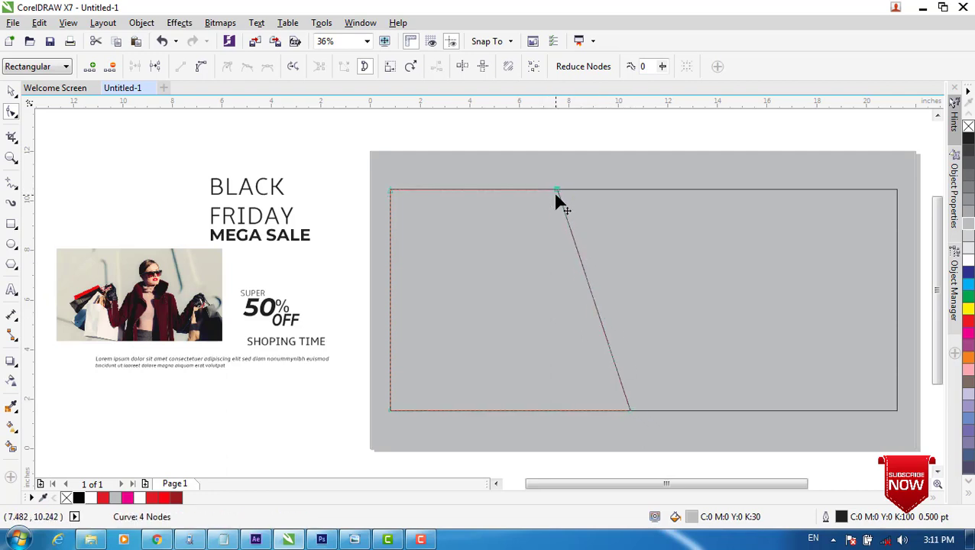
pyautogui.moveTo(628, 410); pyautogui.dragTo(637, 411)
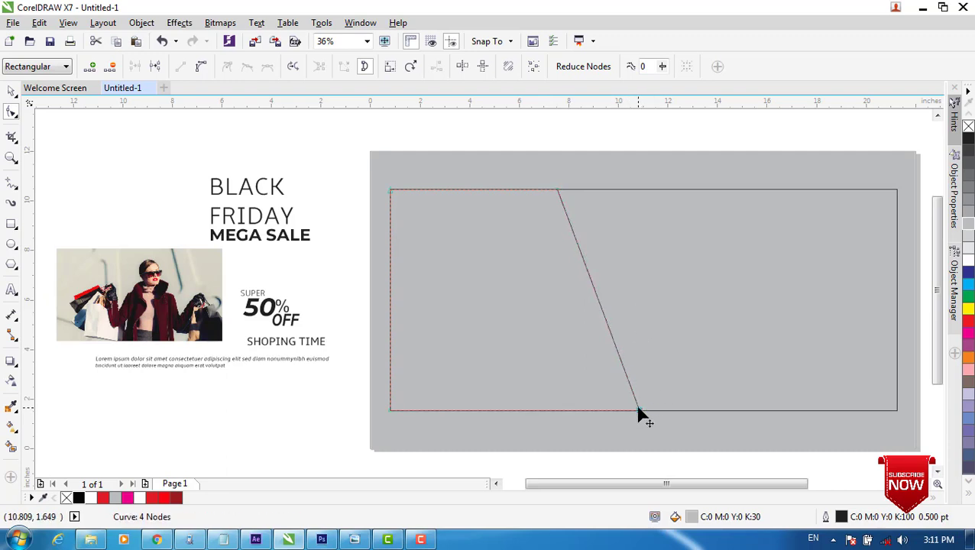
pyautogui.moveTo(640, 412); pyautogui.dragTo(648, 413)
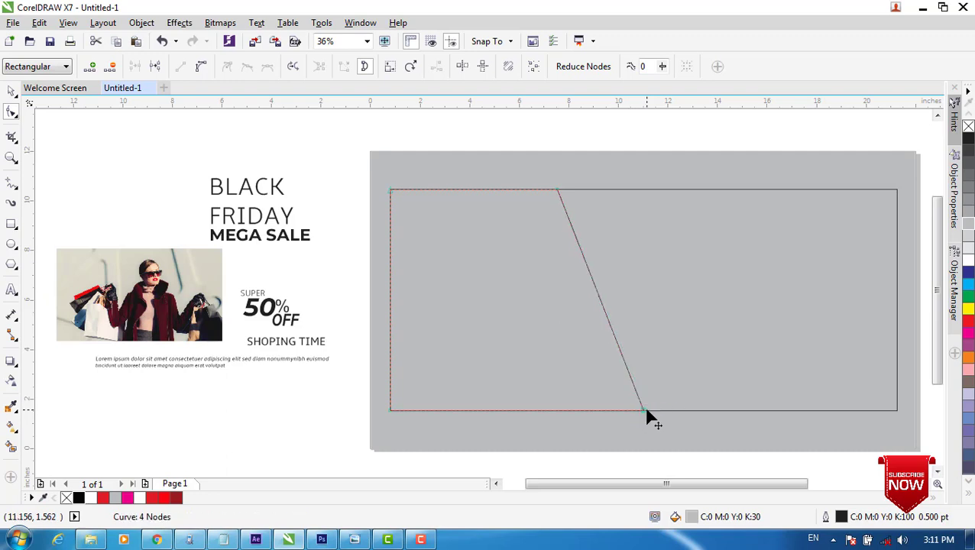
pyautogui.click(11, 91)
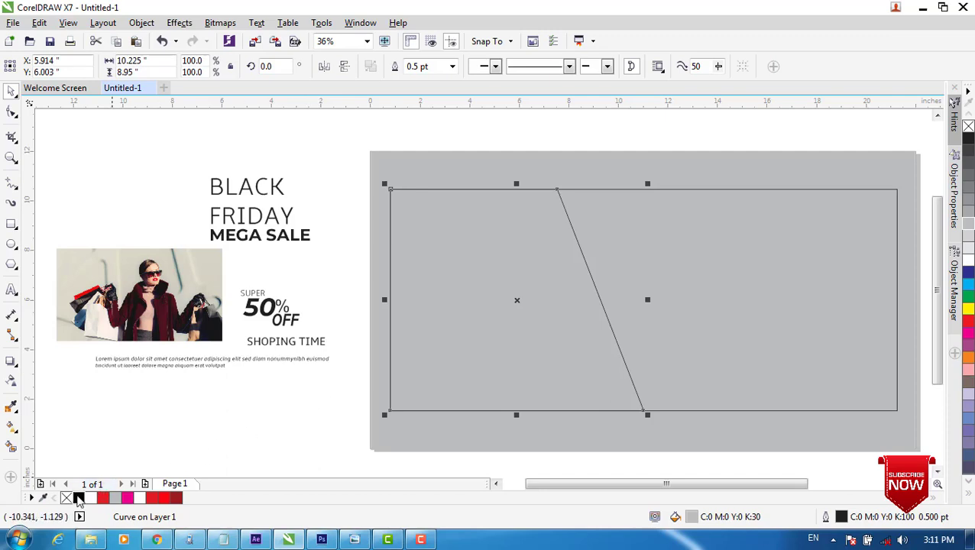
pyautogui.click(79, 498)
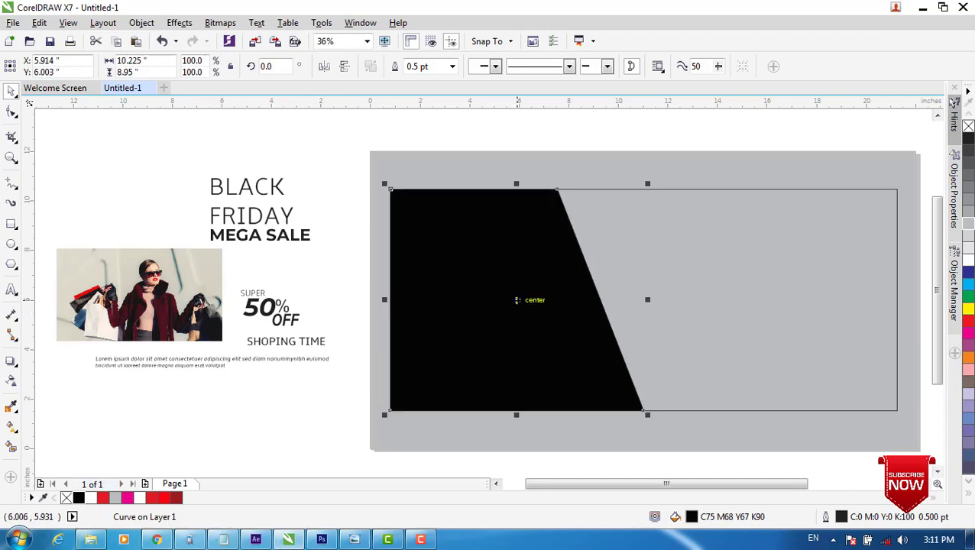
# Step: Duplicate the black panel, mirror the copy horizontally and align it with the outlined rectangle's right edge
pyautogui.rightClick(517, 300)
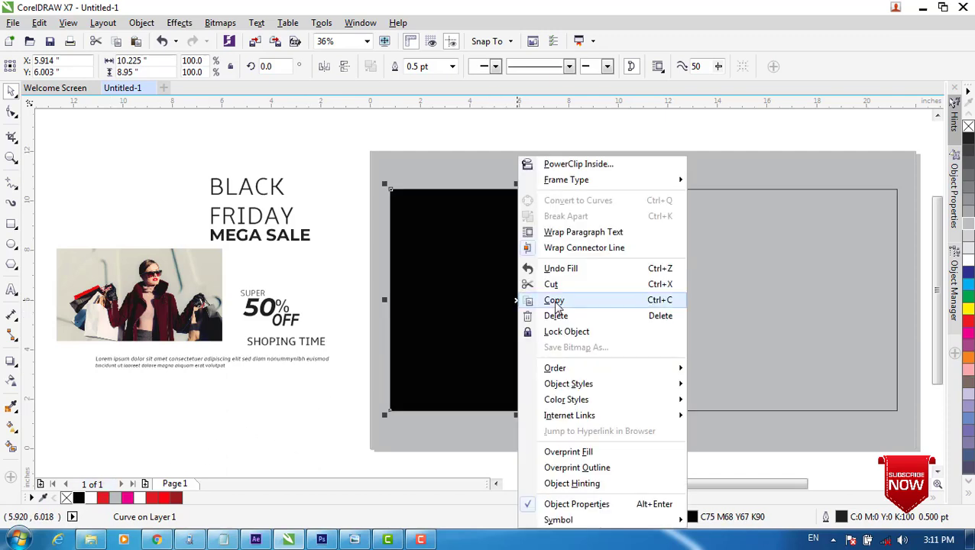
pyautogui.click(550, 298)
pyautogui.rightClick(348, 233)
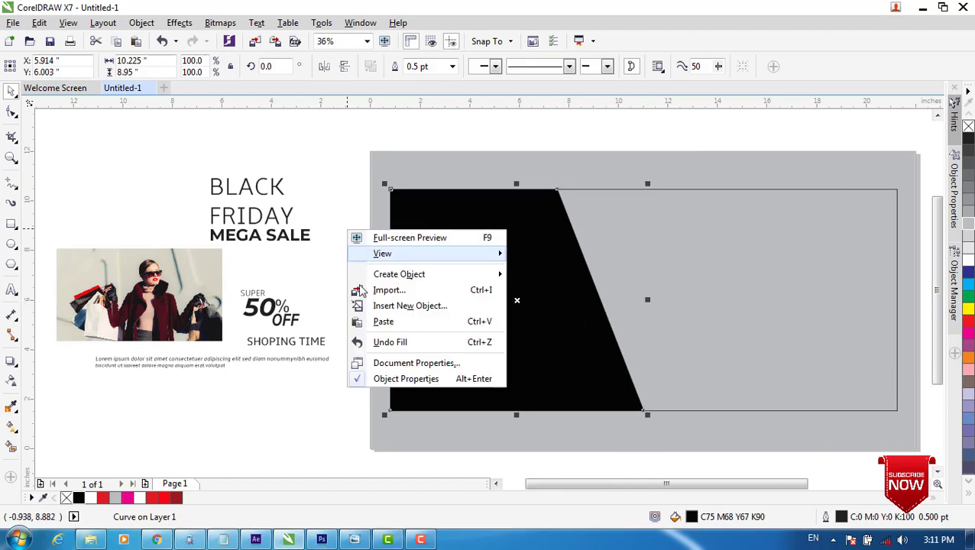
pyautogui.click(379, 323)
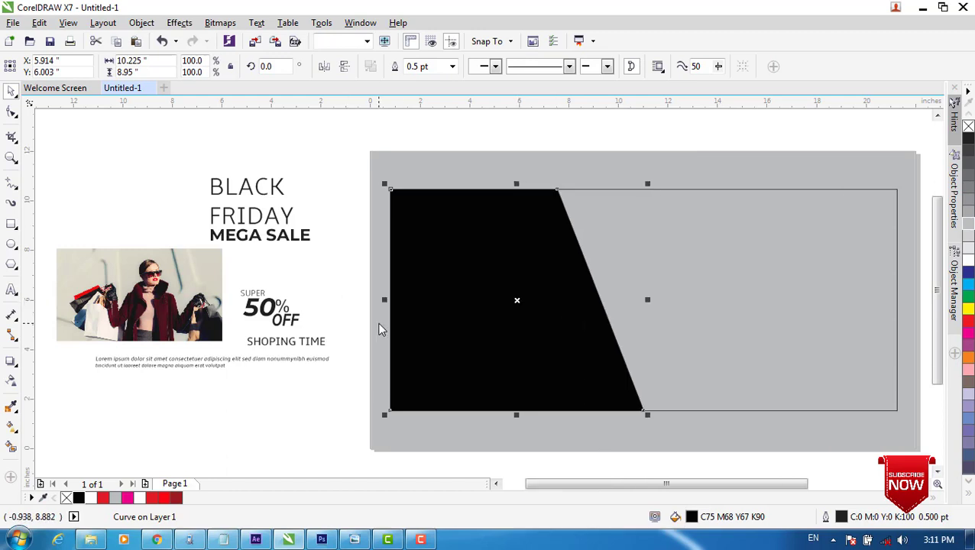
pyautogui.click(324, 67)
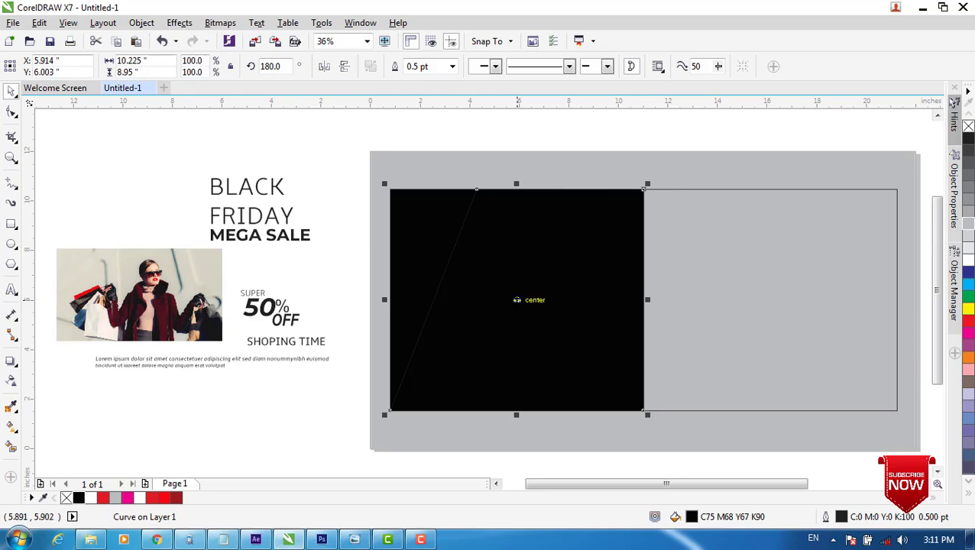
pyautogui.moveTo(517, 300); pyautogui.dragTo(770, 316)
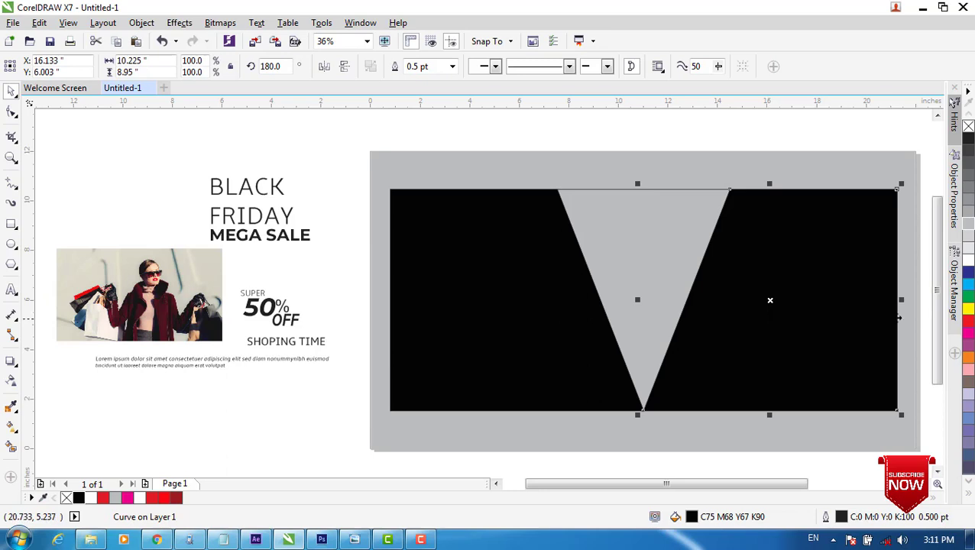
pyautogui.scroll(2, 899, 317)
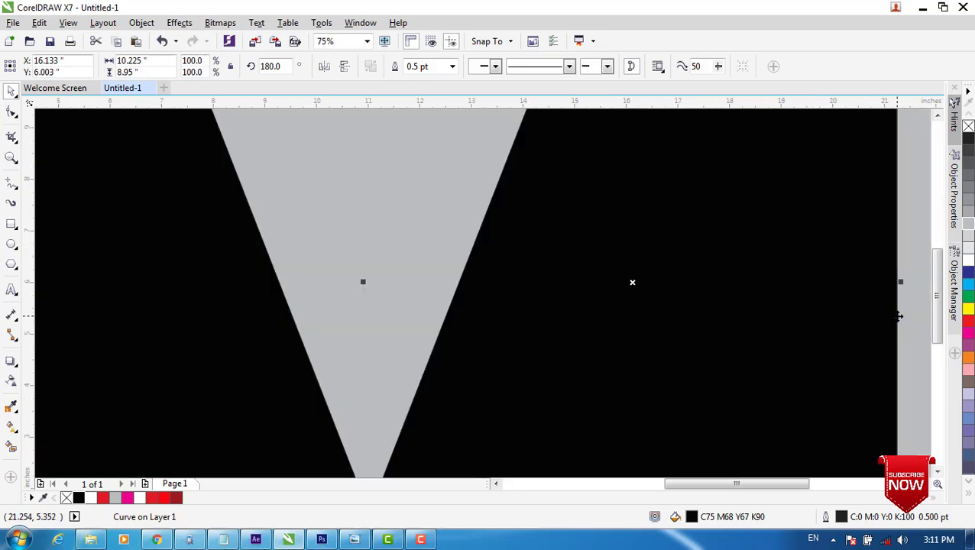
pyautogui.moveTo(899, 316); pyautogui.dragTo(898, 317)
pyautogui.hotkey('ctrl', 'z')
pyautogui.scroll(-2, 898, 316)
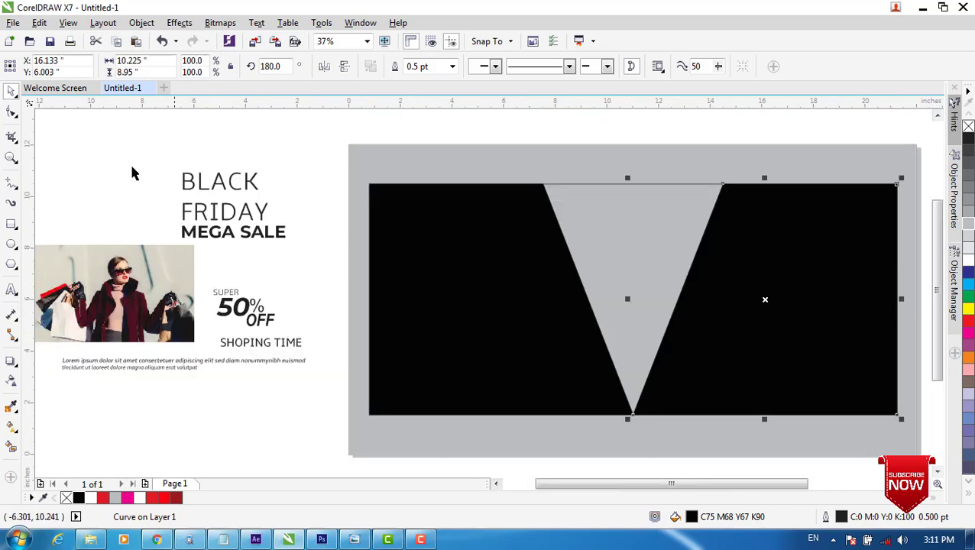
# Step: Reshape the mirrored panel into a narrow triangle along the rectangle's right edge by moving its two inner nodes outward and deleting the surplus node
pyautogui.click(11, 112)
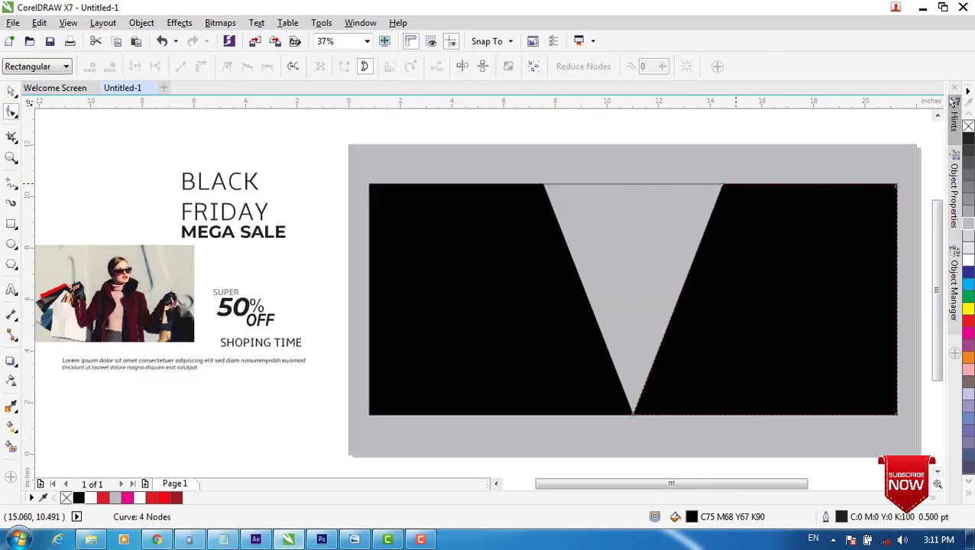
pyautogui.moveTo(722, 183); pyautogui.dragTo(848, 184)
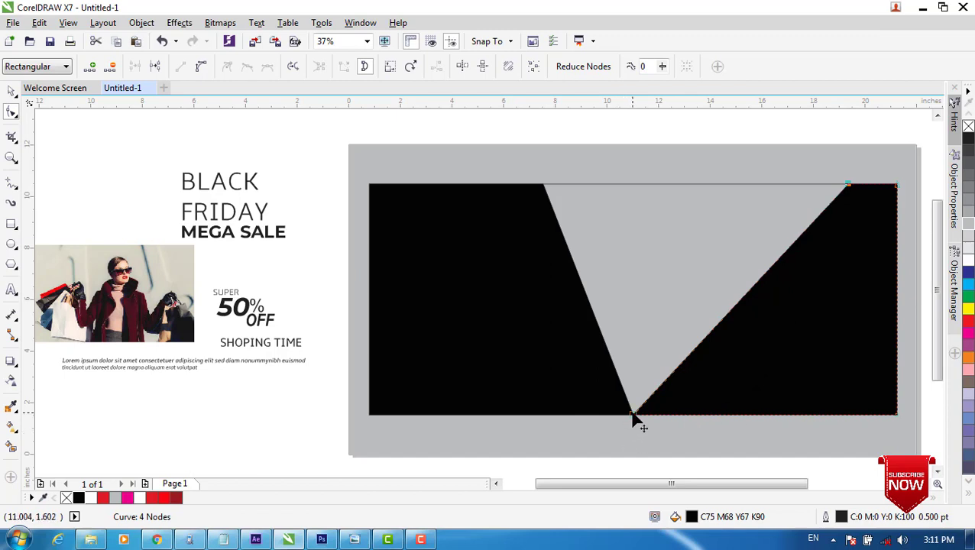
pyautogui.moveTo(633, 414); pyautogui.dragTo(896, 392)
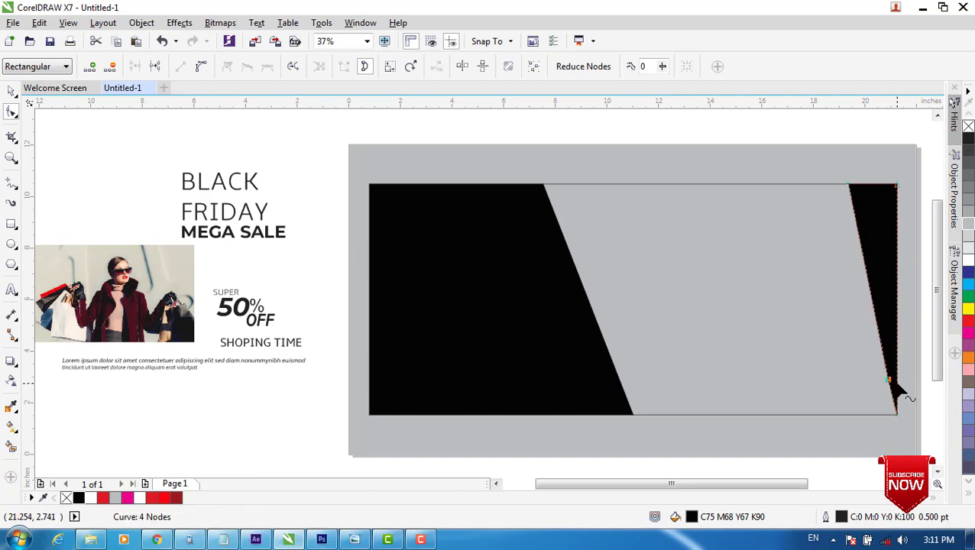
pyautogui.rightClick(890, 383)
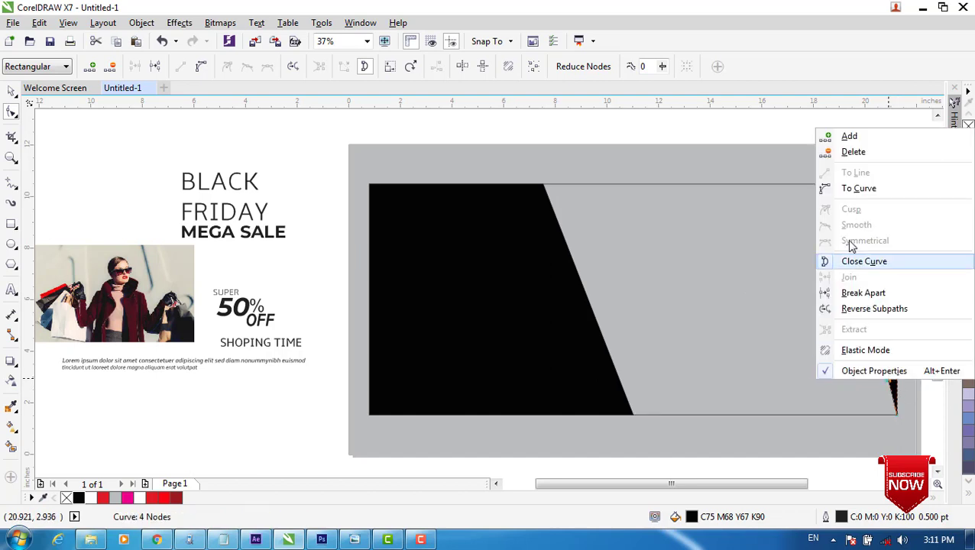
pyautogui.click(854, 152)
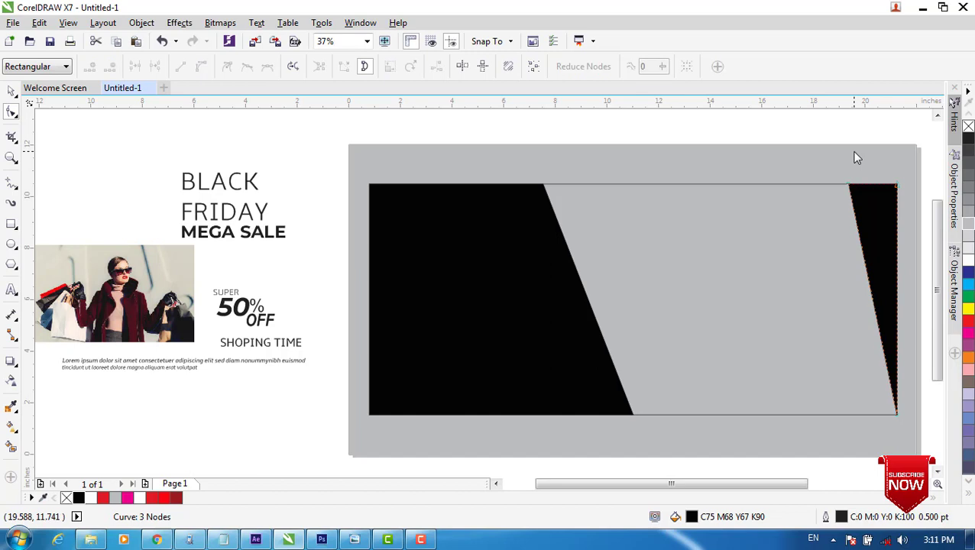
# Step: Move the triangle's upper-left node outward and its lower tip up the right edge, making it about 2.3 by 6.8 inches
pyautogui.scroll(2, 909, 245)
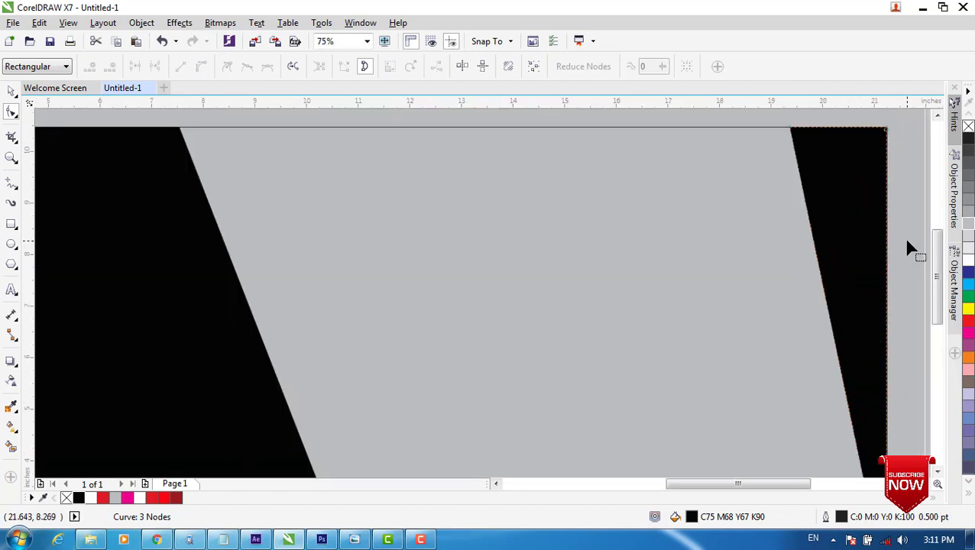
pyautogui.moveTo(939, 276)
pyautogui.mouseDown()
pyautogui.moveTo(939, 265)
pyautogui.moveTo(938, 276)
pyautogui.mouseUp()
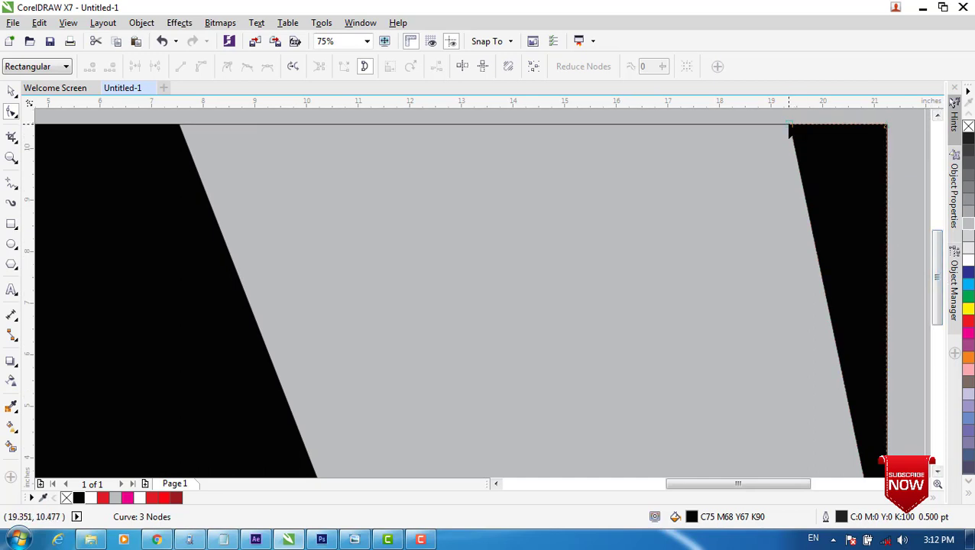
pyautogui.moveTo(791, 127); pyautogui.dragTo(768, 127)
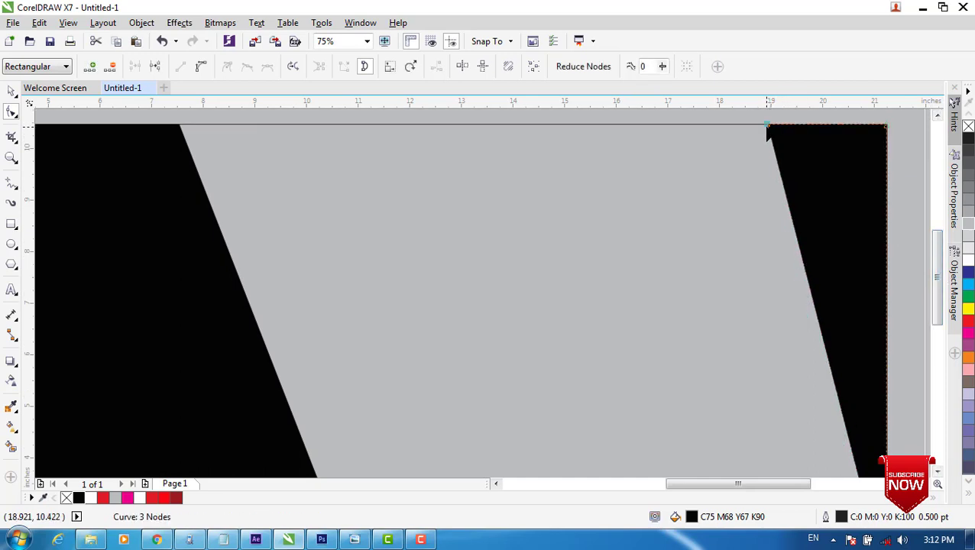
pyautogui.moveTo(940, 256); pyautogui.dragTo(948, 287)
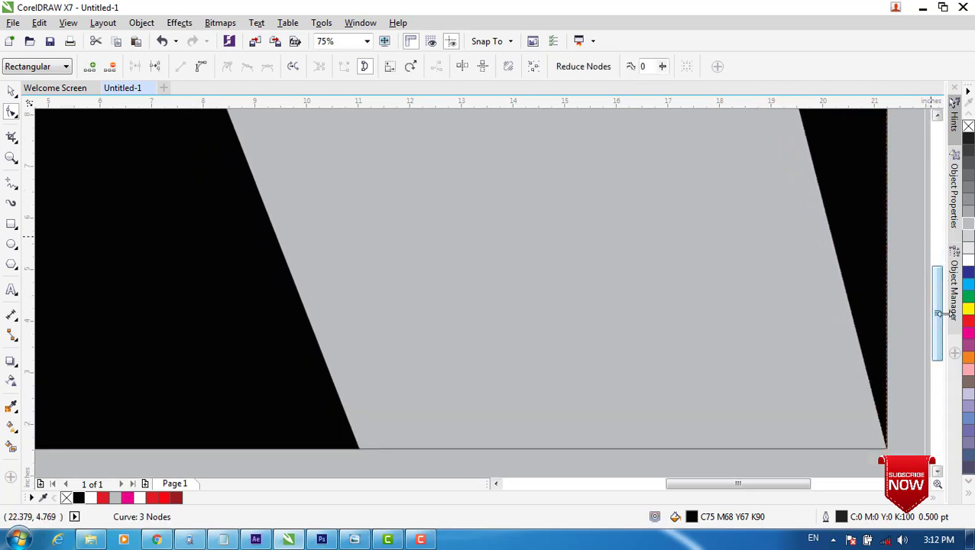
pyautogui.moveTo(885, 450); pyautogui.dragTo(896, 350)
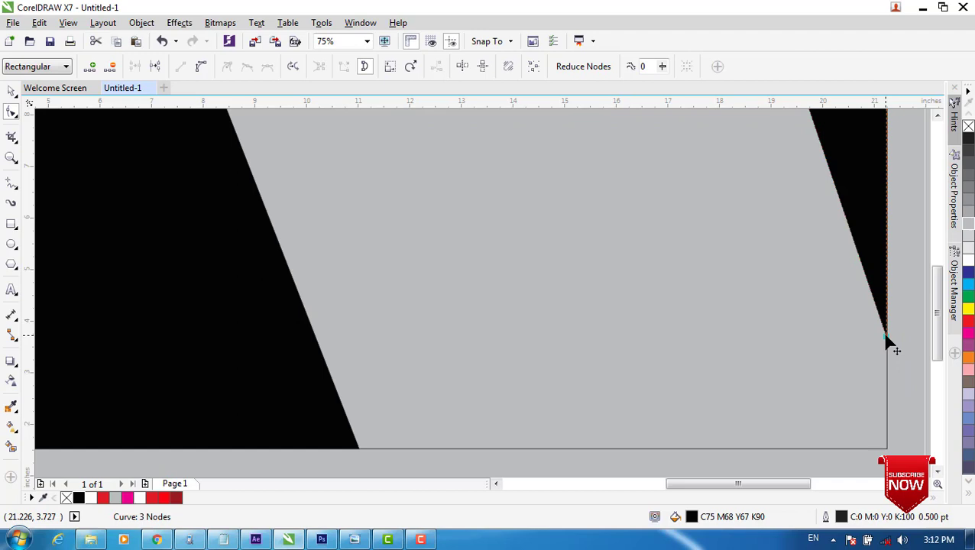
pyautogui.scroll(-2, 888, 343)
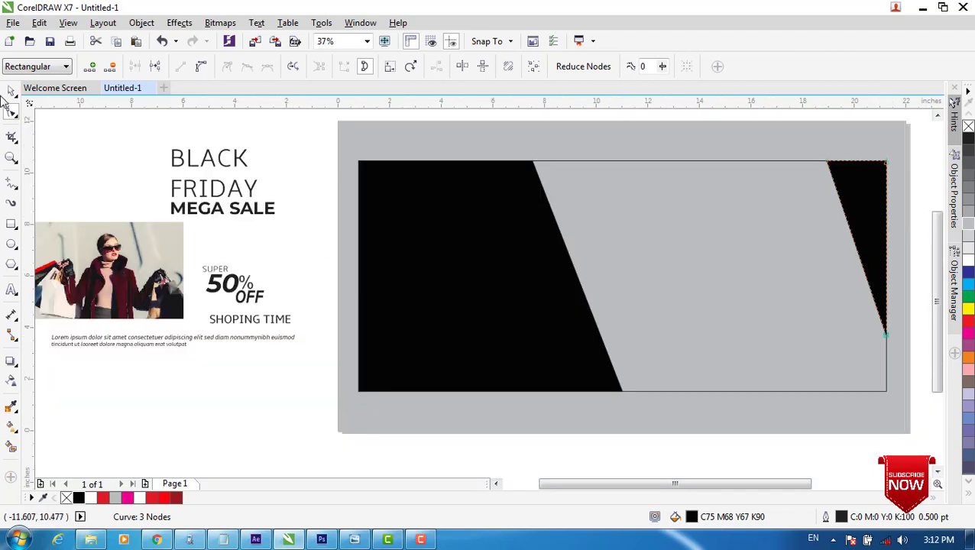
# Step: Fill the corner triangle with white and deselect it
pyautogui.click(11, 91)
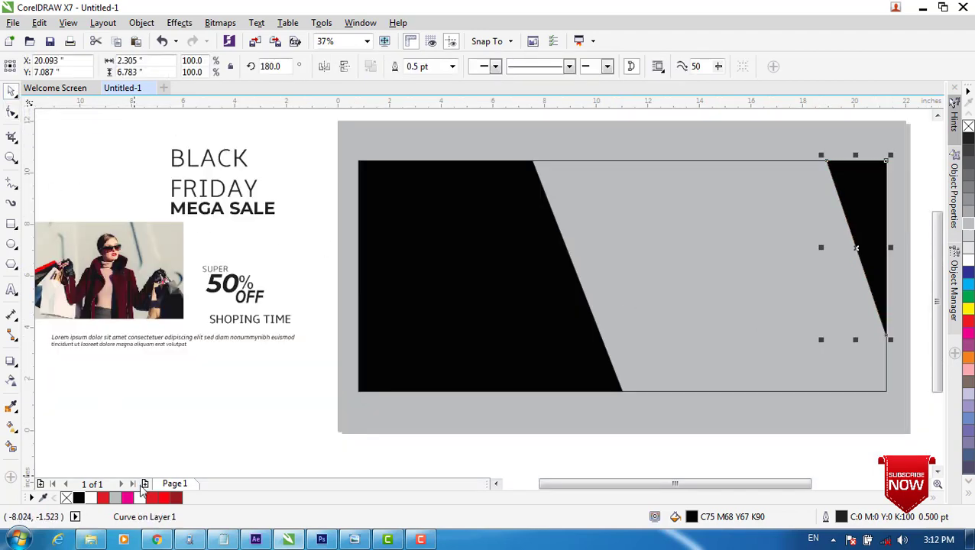
pyautogui.click(142, 495)
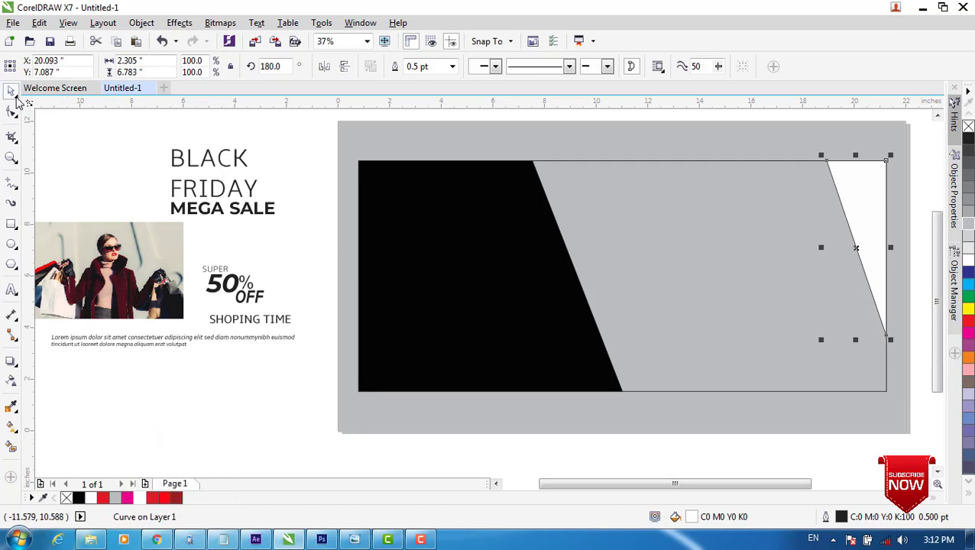
pyautogui.click(300, 218)
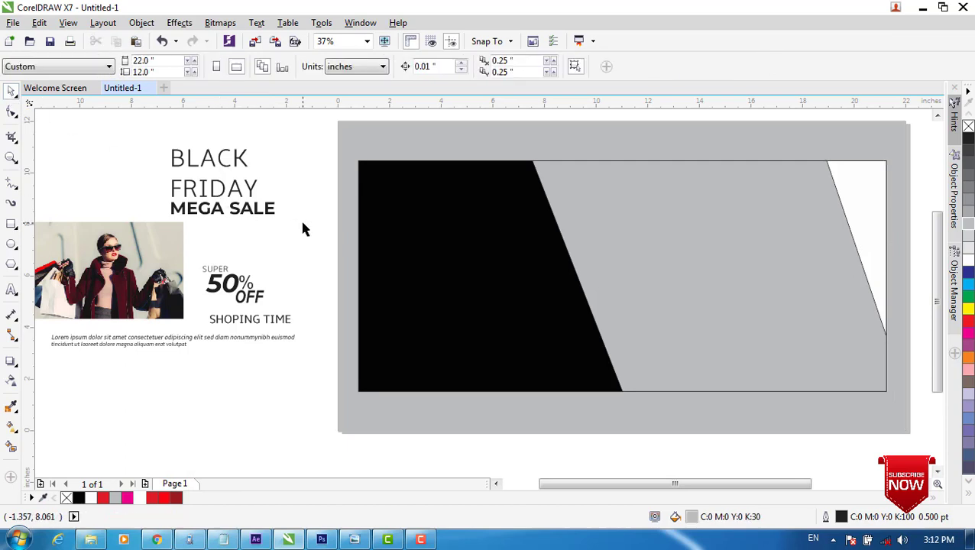
# Step: Duplicate the shopping photo below the original and PowerClip the copy inside the large outlined rectangle
pyautogui.click(163, 281)
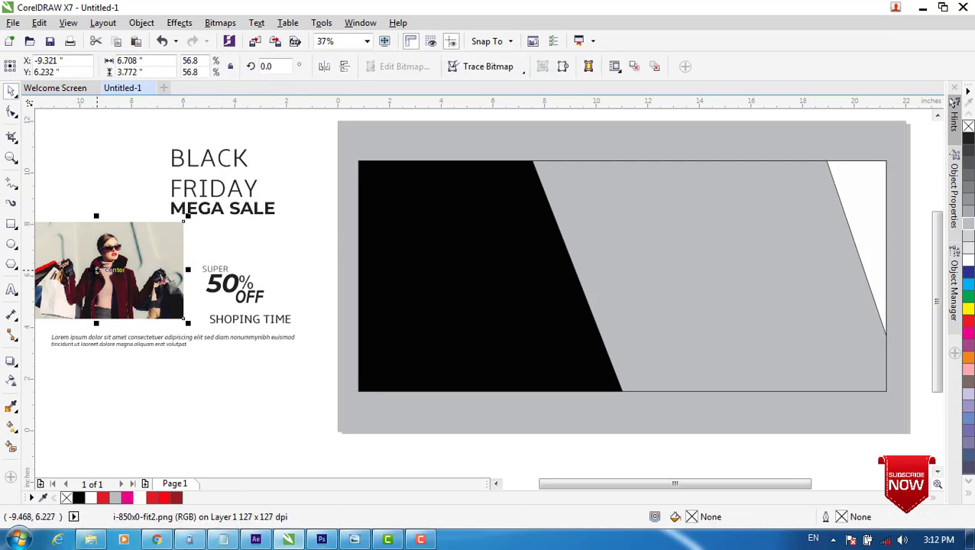
pyautogui.moveTo(97, 270); pyautogui.dragTo(219, 396)
pyautogui.rightClick(220, 397)
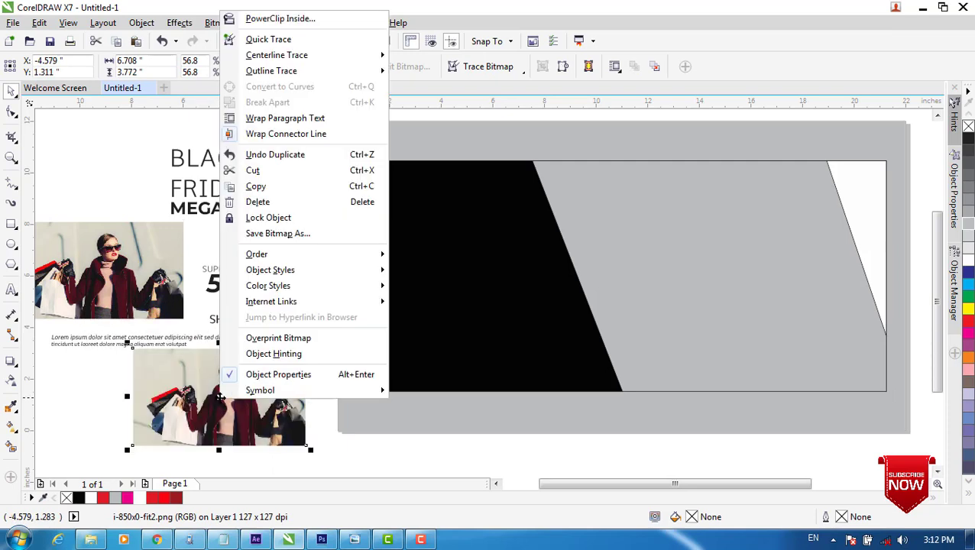
pyautogui.click(260, 20)
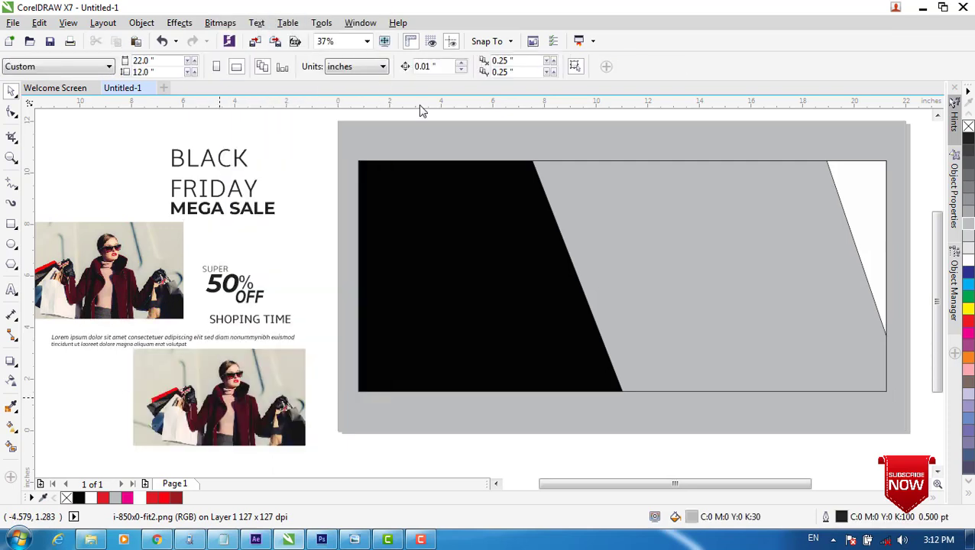
pyautogui.click(625, 228)
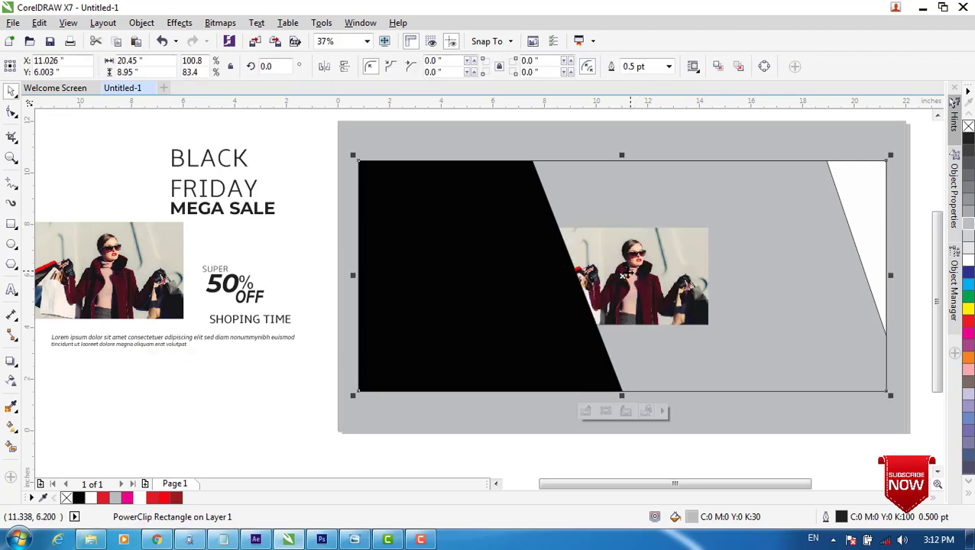
# Step: Edit the PowerClip contents to move the photo toward the upper right and enlarge it to about 16.5 by 9.3 inches, covering the area beside the black panel
pyautogui.click(586, 413)
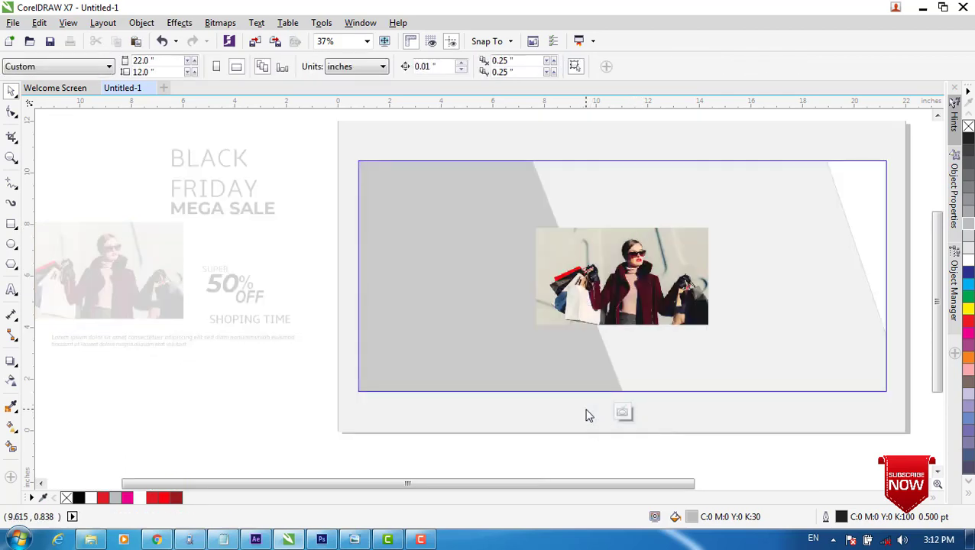
pyautogui.moveTo(617, 290); pyautogui.dragTo(795, 218)
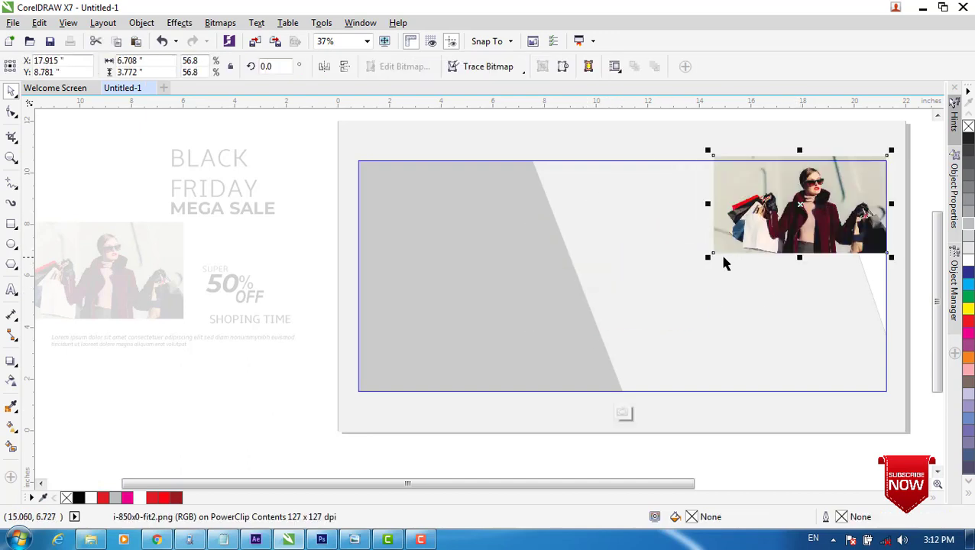
pyautogui.moveTo(712, 253); pyautogui.dragTo(455, 438)
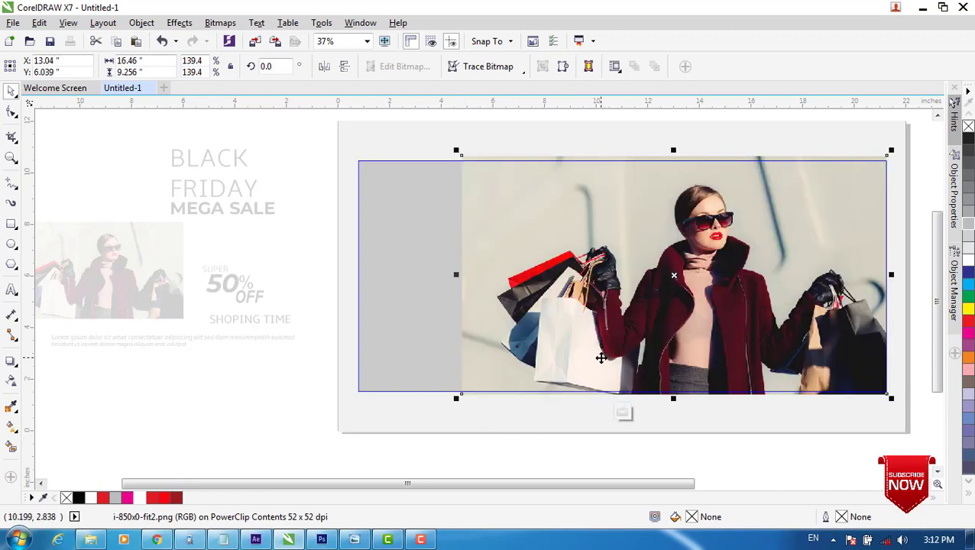
pyautogui.click(623, 413)
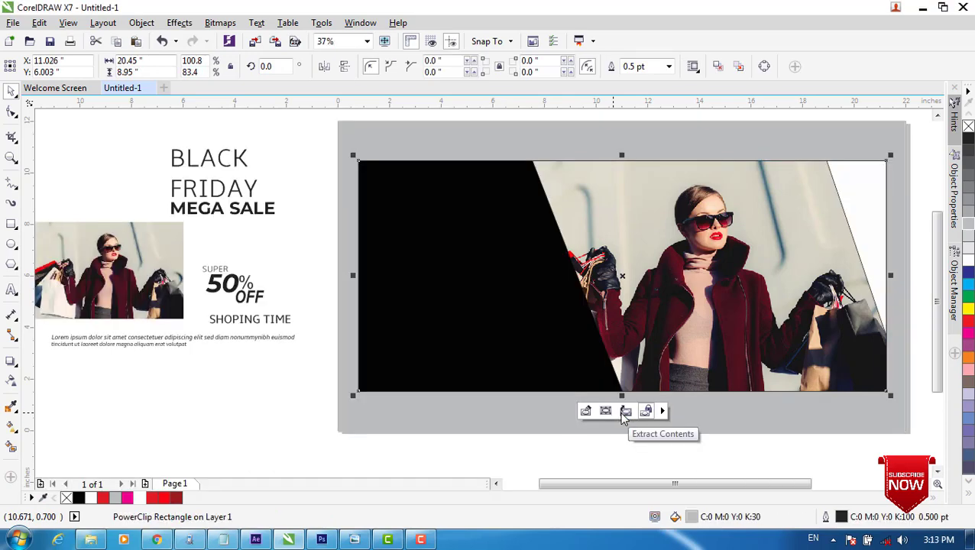
# Step: Shift the clipped photo about 1 inch to the right within the rectangle and finish editing its contents
pyautogui.click(589, 413)
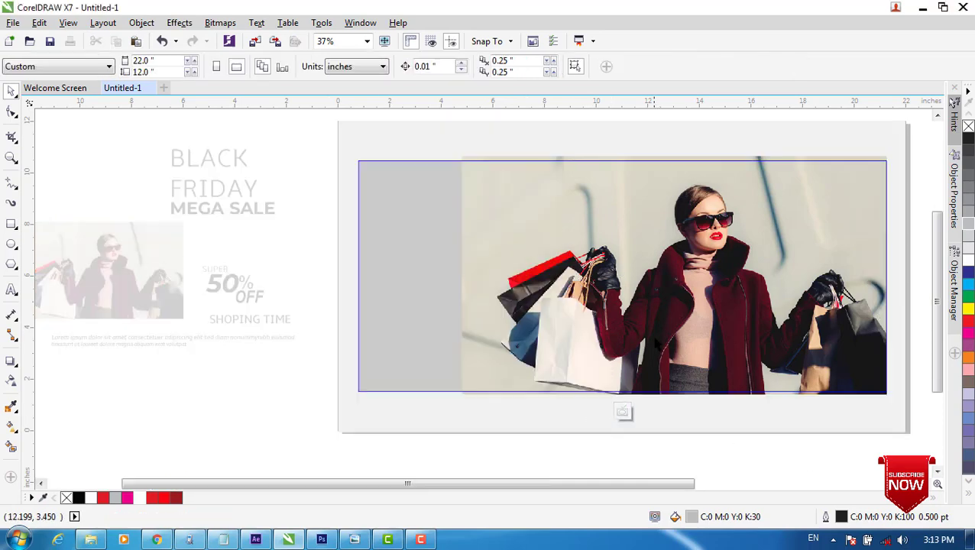
pyautogui.moveTo(653, 341); pyautogui.dragTo(672, 339)
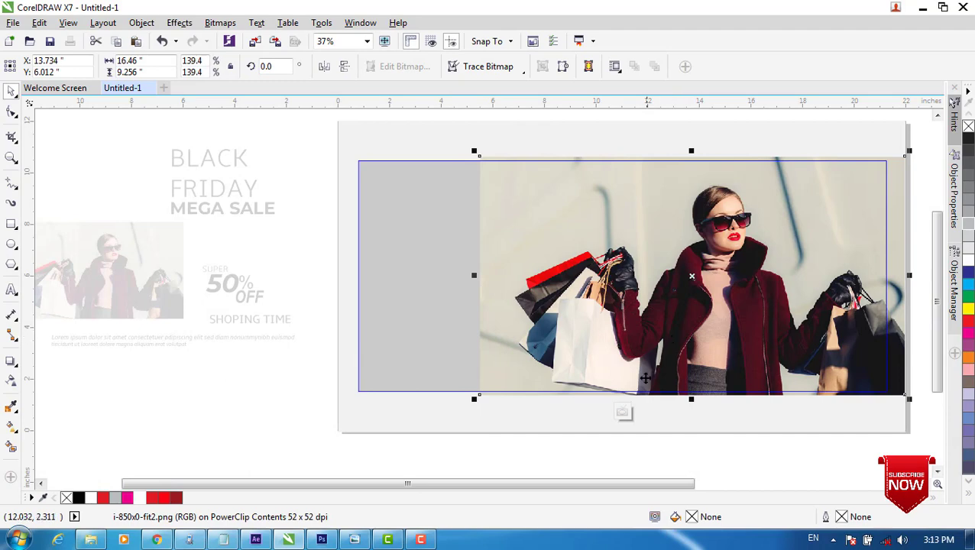
pyautogui.click(623, 412)
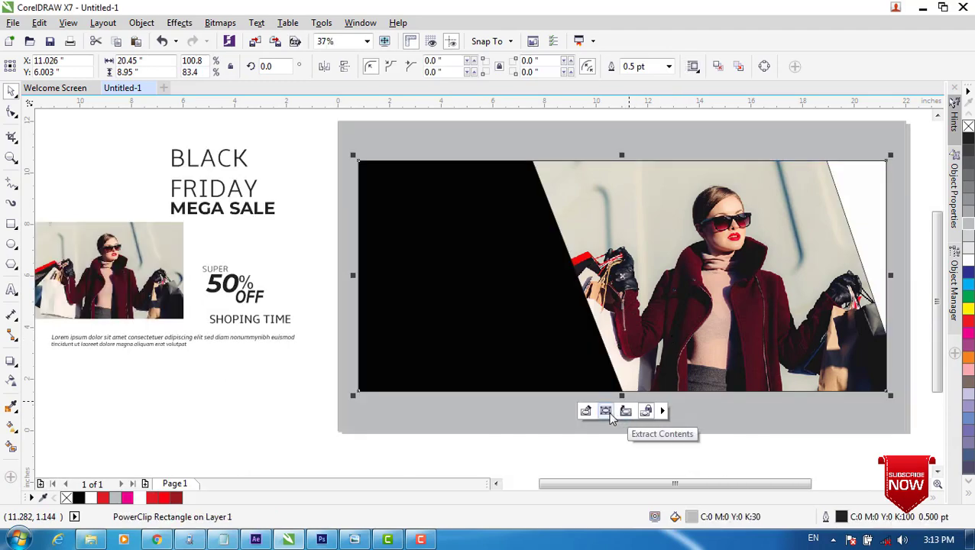
pyautogui.click(586, 412)
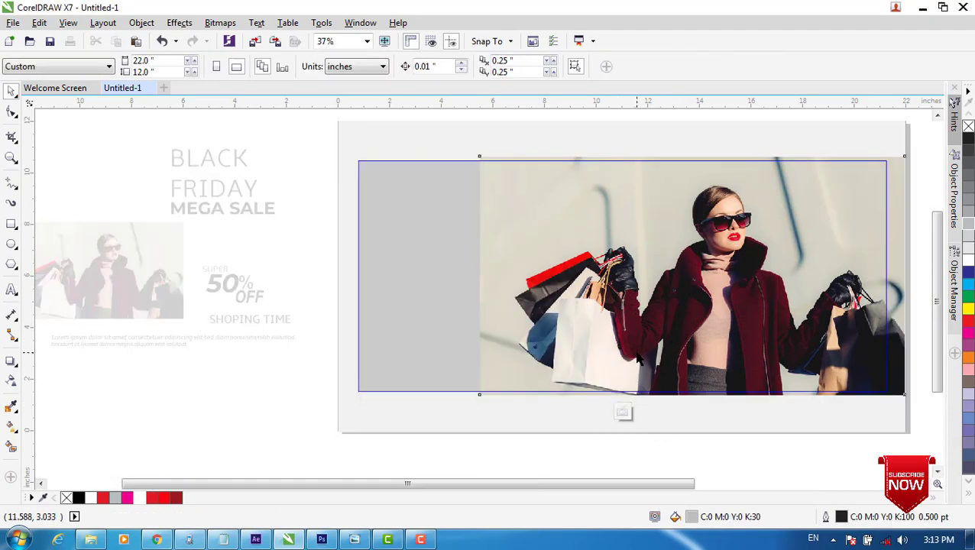
pyautogui.click(638, 358)
pyautogui.moveTo(646, 352); pyautogui.dragTo(648, 352)
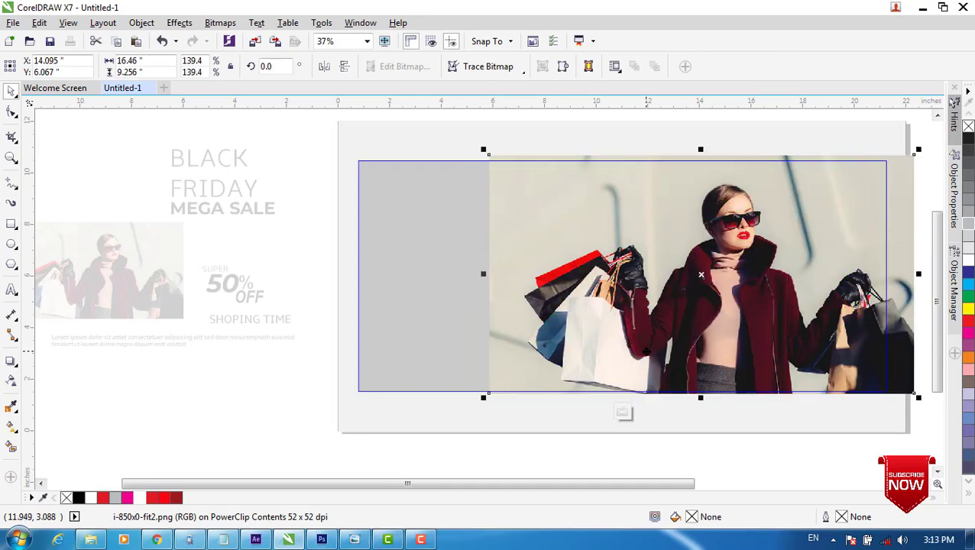
pyautogui.click(622, 412)
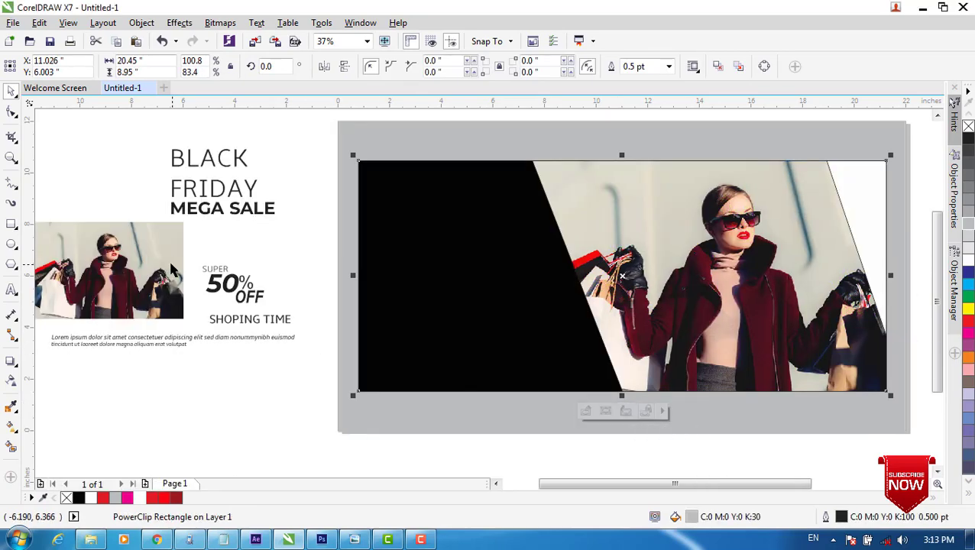
# Step: Draw a closed slanted four-sided shape about 4.4 by 3.3 inches, hanging from the rectangle's top edge over the black panel's slanted edge
pyautogui.click(10, 188)
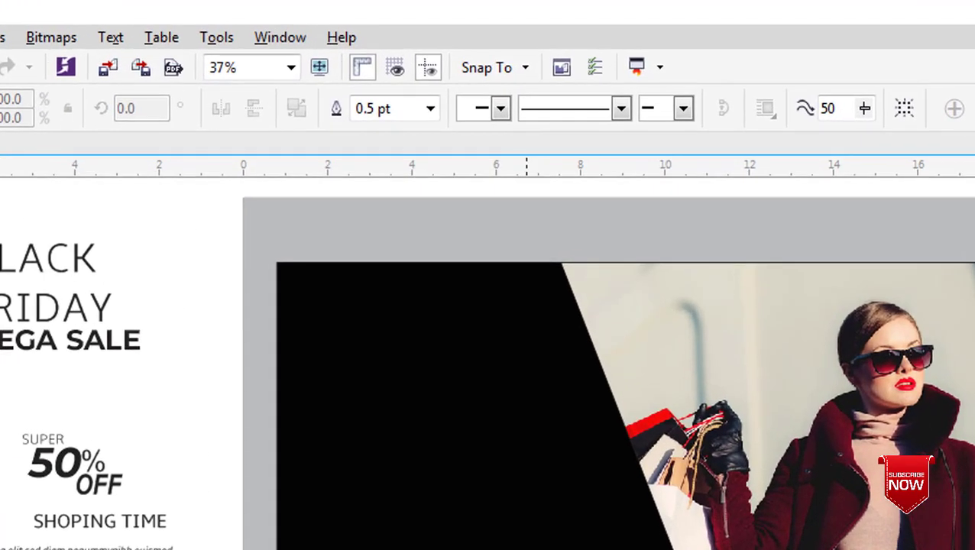
pyautogui.click(537, 263)
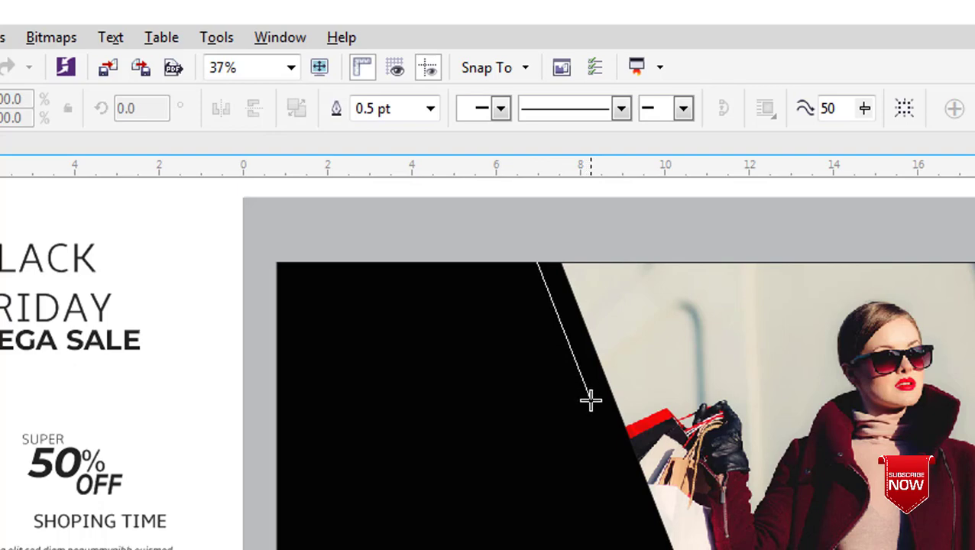
pyautogui.click(590, 401)
pyautogui.moveTo(591, 401); pyautogui.dragTo(720, 397)
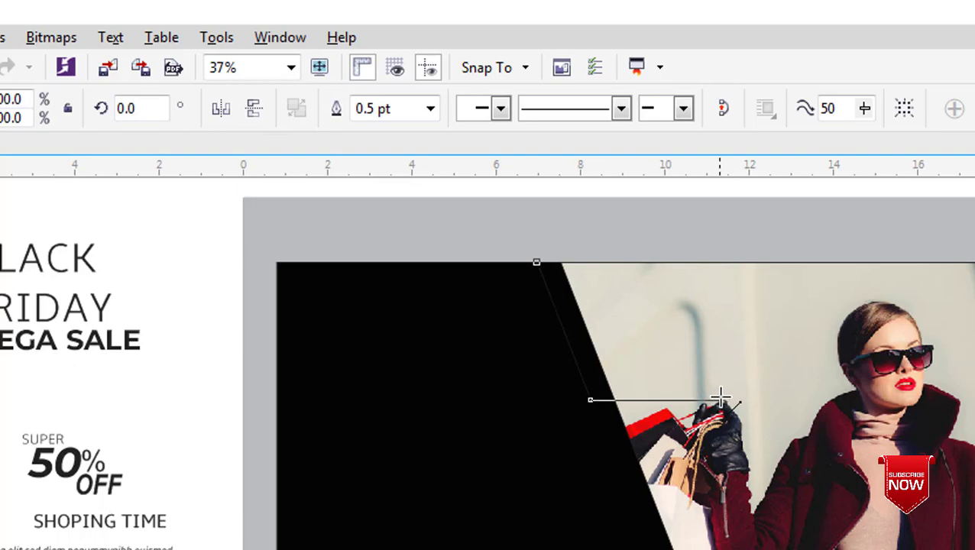
pyautogui.moveTo(720, 398); pyautogui.dragTo(537, 262)
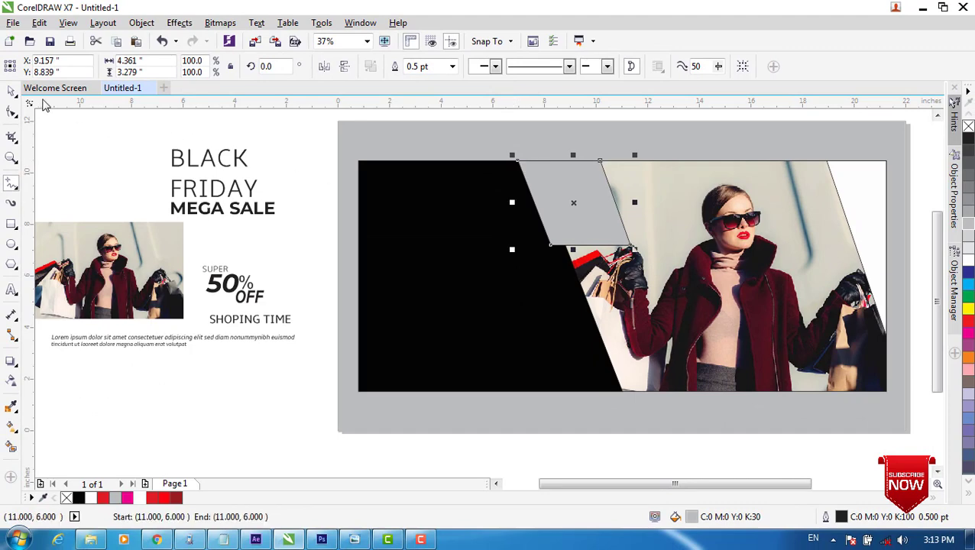
# Step: Fill the slanted shape with red (#FA030F) and place a duplicate lower down, following the same slant and overlapping the original
pyautogui.click(13, 91)
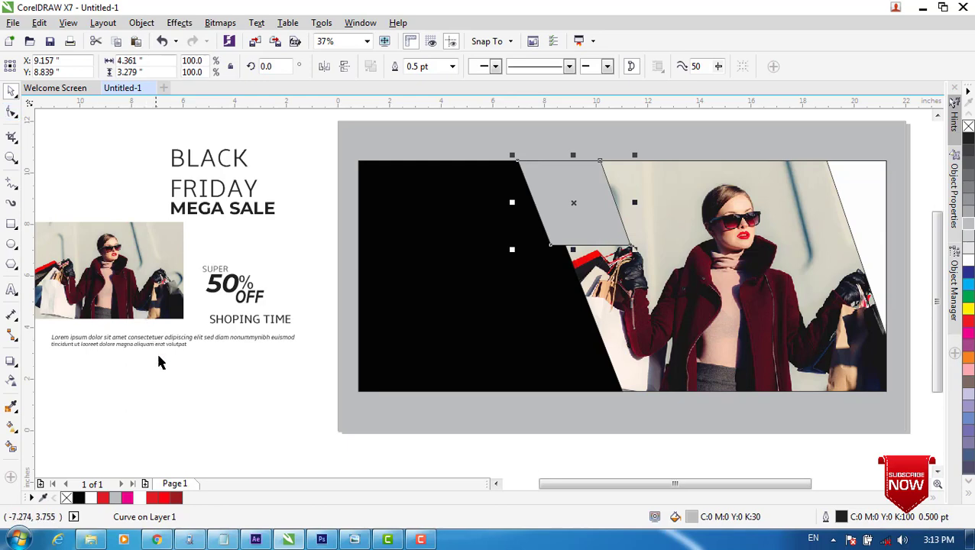
pyautogui.click(164, 499)
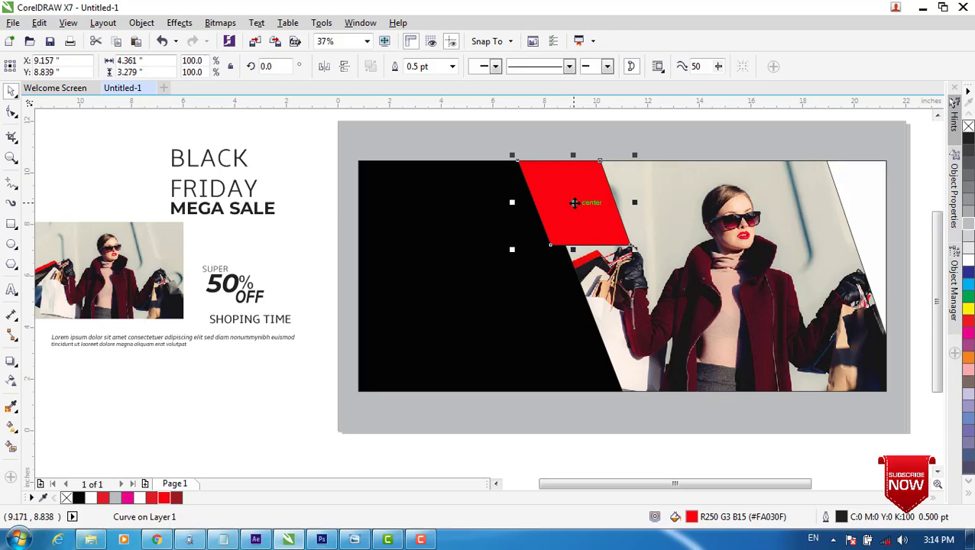
pyautogui.moveTo(573, 203); pyautogui.dragTo(573, 202)
pyautogui.moveTo(574, 203); pyautogui.dragTo(592, 255)
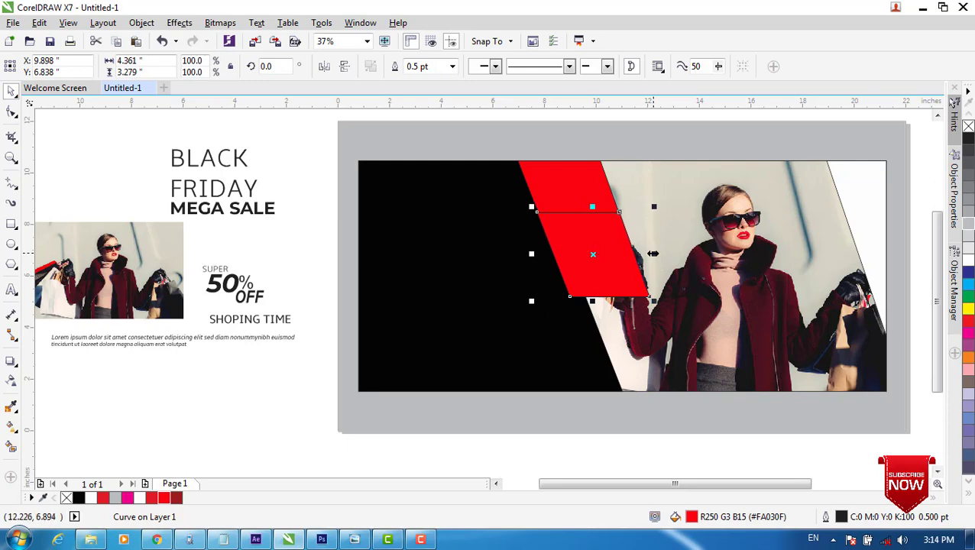
pyautogui.moveTo(653, 253); pyautogui.dragTo(635, 255)
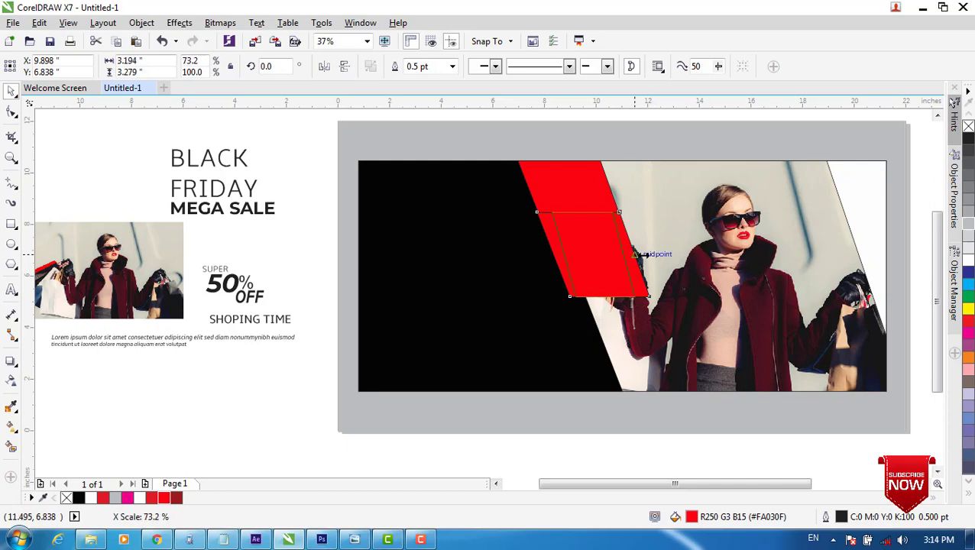
pyautogui.moveTo(636, 255); pyautogui.dragTo(637, 255)
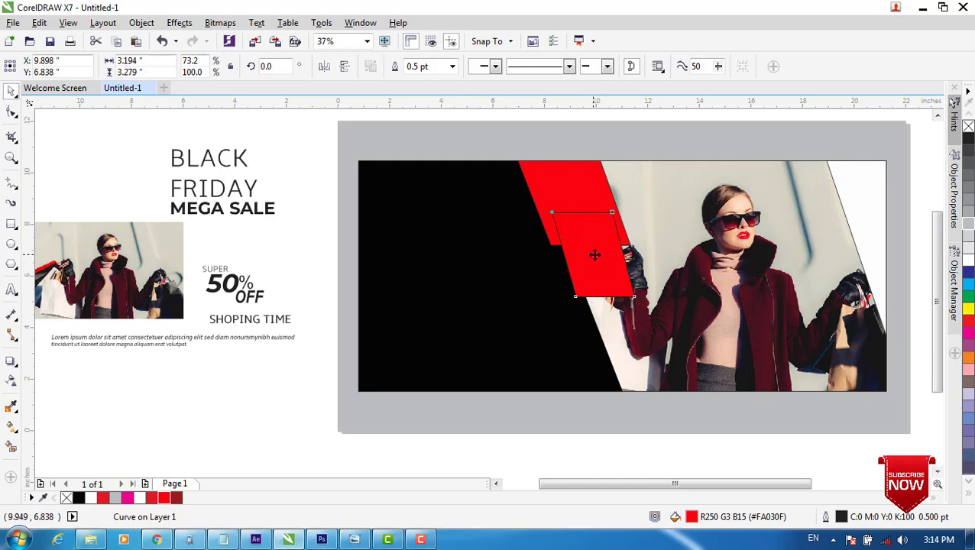
pyautogui.click(595, 255)
pyautogui.press('F10')
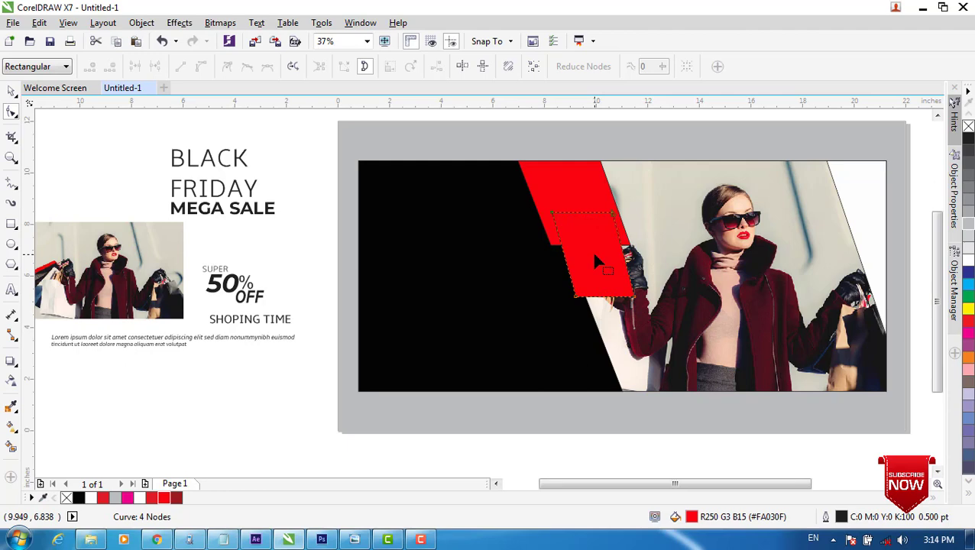
pyautogui.hotkey('ctrl', 'z')
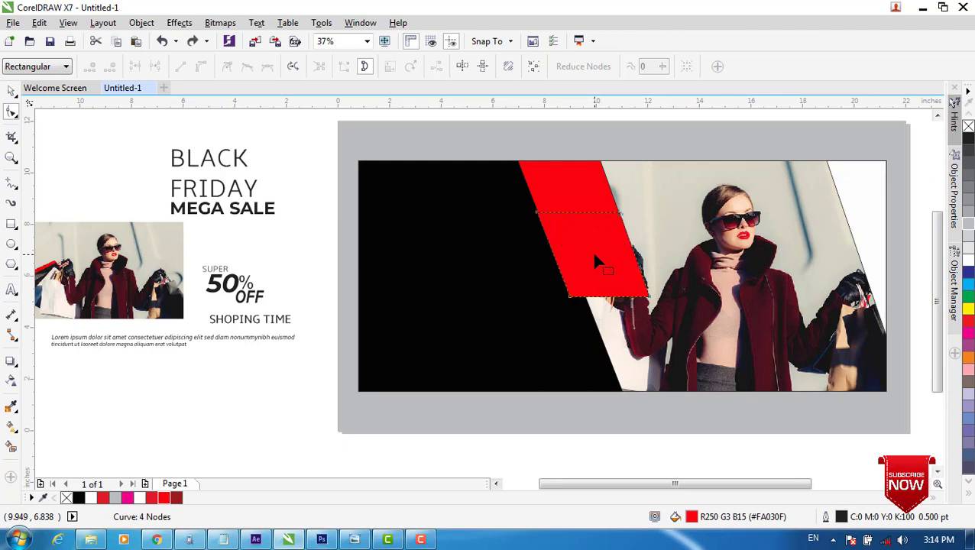
pyautogui.press('space')
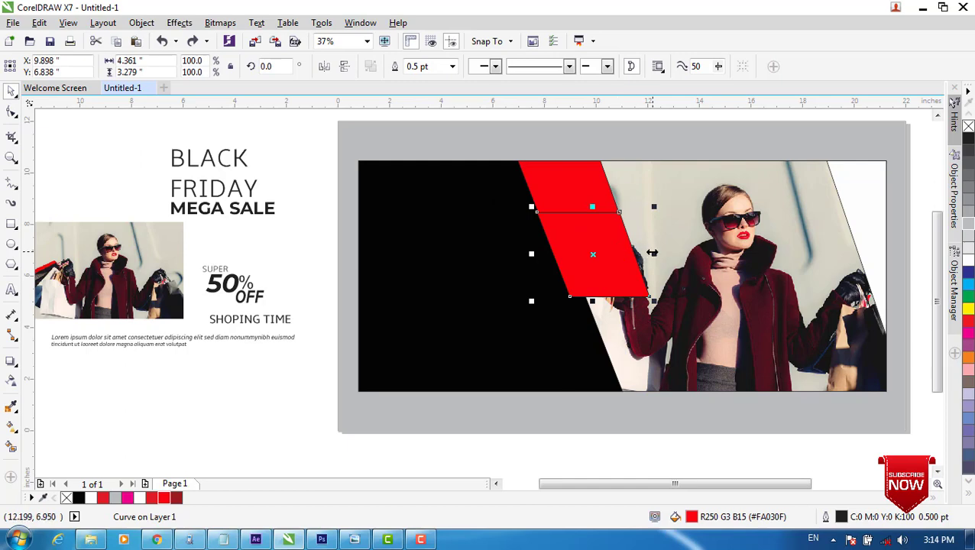
# Step: Narrow the lower red shape to about 77% of its width and rotate it about 2.5 degrees counterclockwise
pyautogui.moveTo(652, 252)
pyautogui.mouseDown()
pyautogui.moveTo(646, 263)
pyautogui.moveTo(642, 257)
pyautogui.mouseUp()
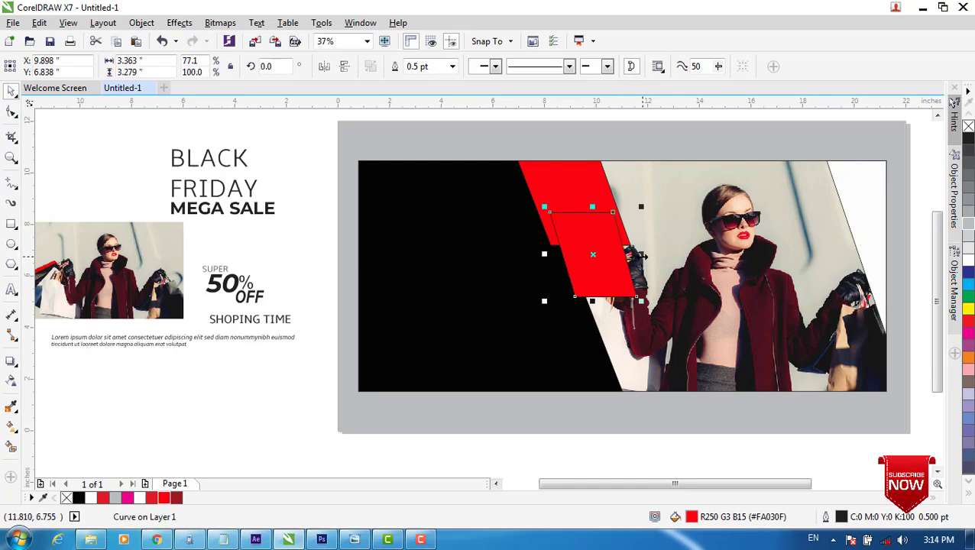
pyautogui.click(600, 254)
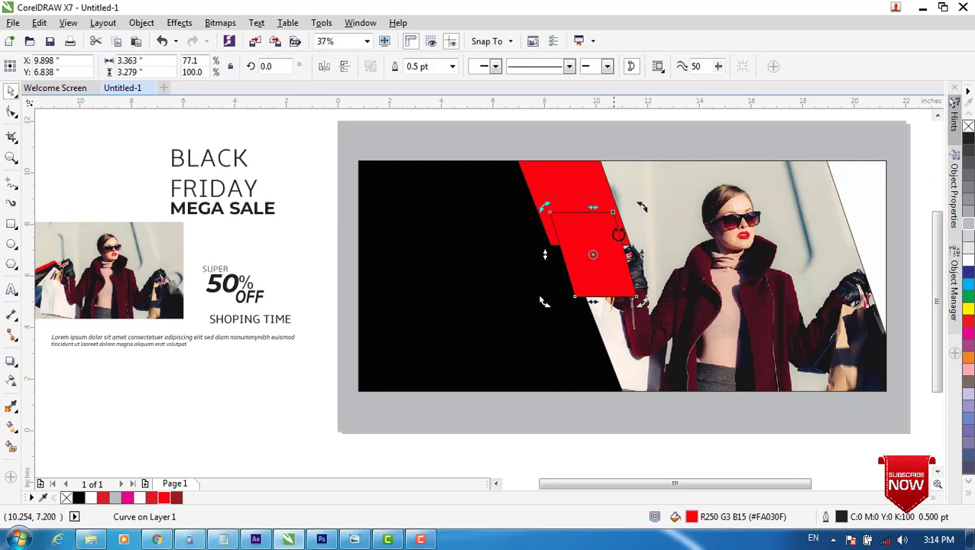
pyautogui.moveTo(641, 207); pyautogui.dragTo(640, 207)
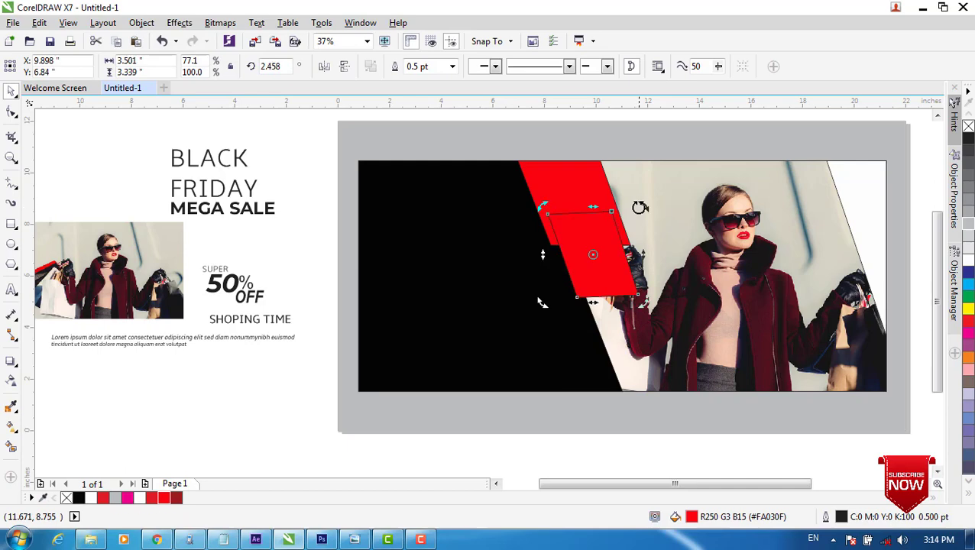
# Step: Move the lower red shape slightly down along the slant, centring it at about X 10.1, Y 6.2 inches
pyautogui.click(593, 255)
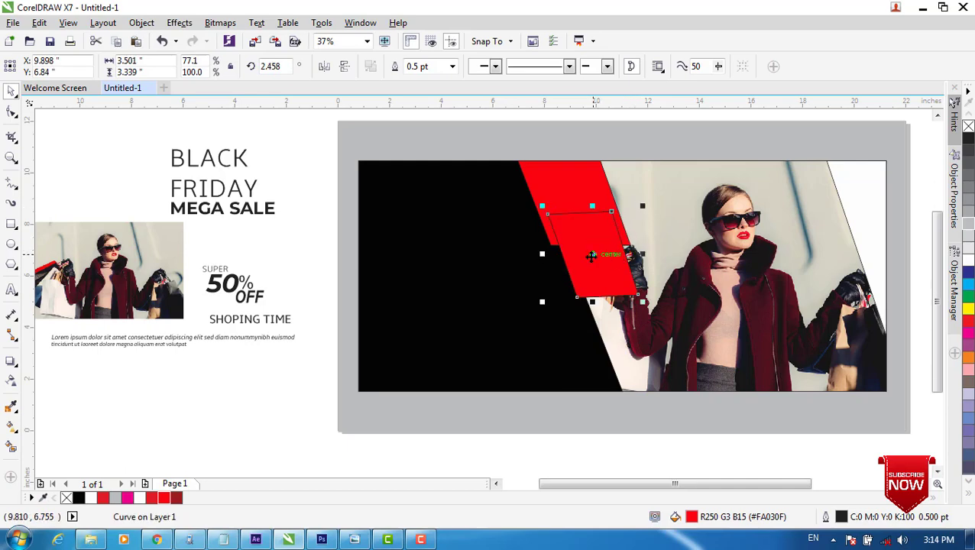
pyautogui.moveTo(593, 255); pyautogui.dragTo(598, 269)
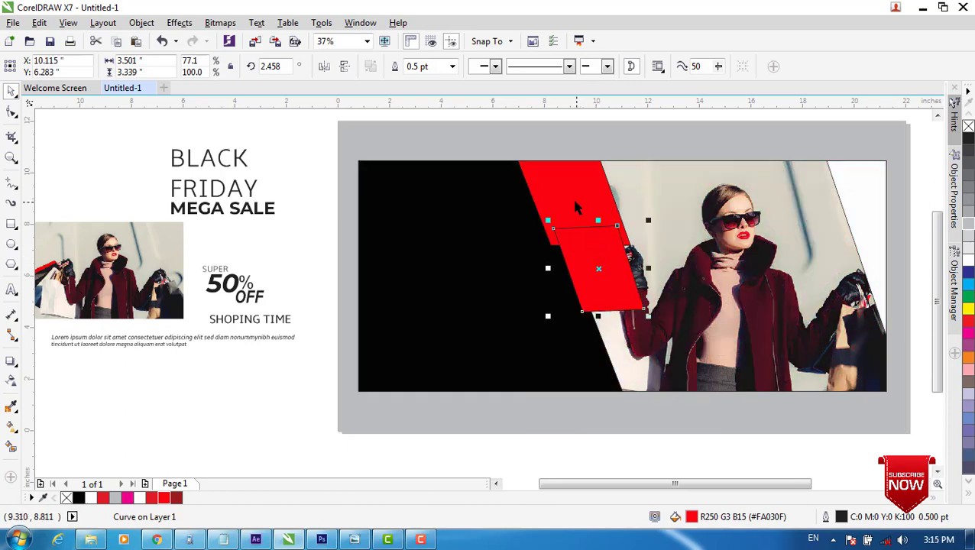
pyautogui.press('Down')
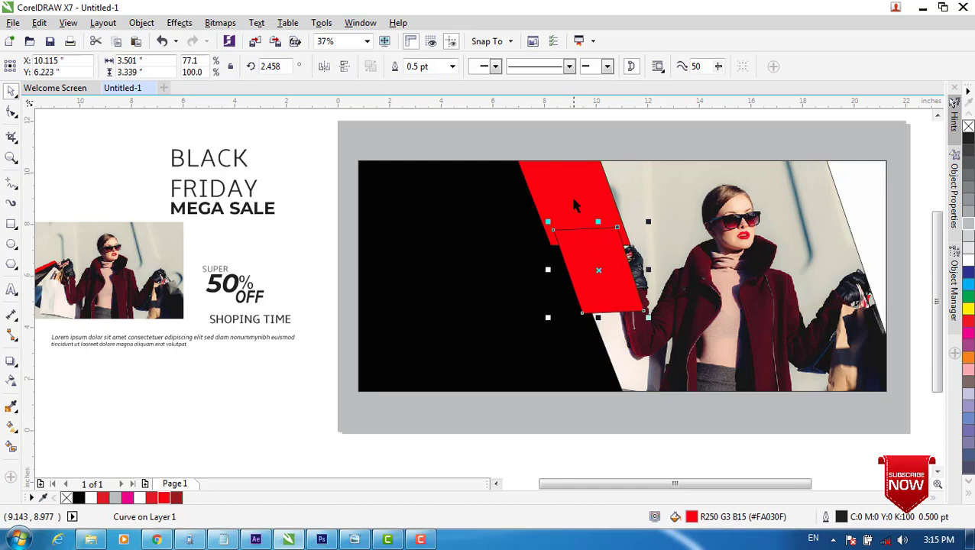
# Step: Open the upper red shape's transparency value for editing with the Transparency tool
pyautogui.click(573, 202)
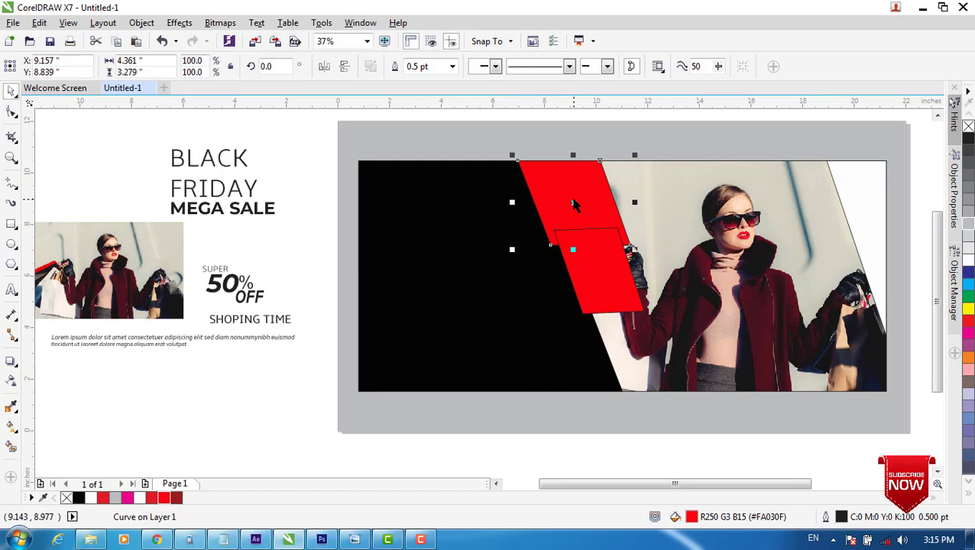
pyautogui.click(574, 204)
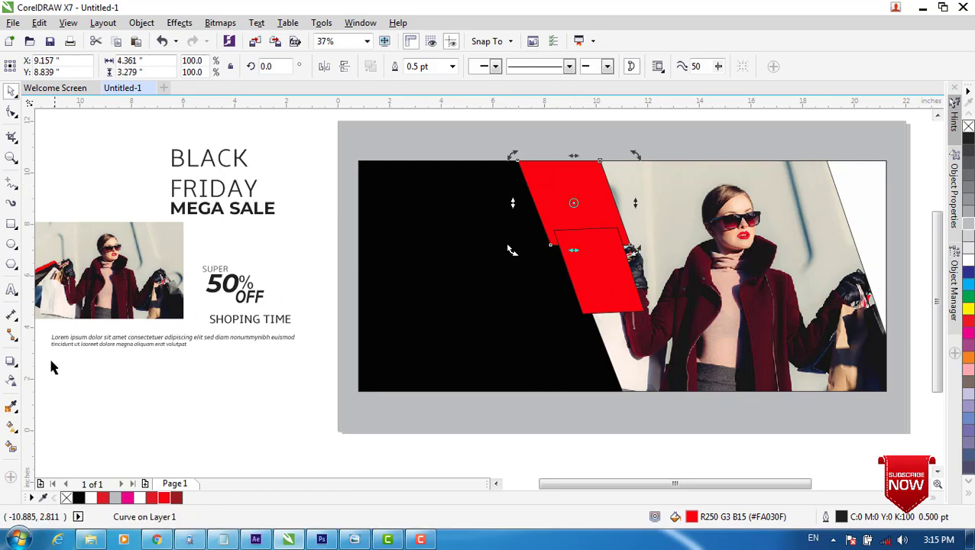
pyautogui.click(12, 380)
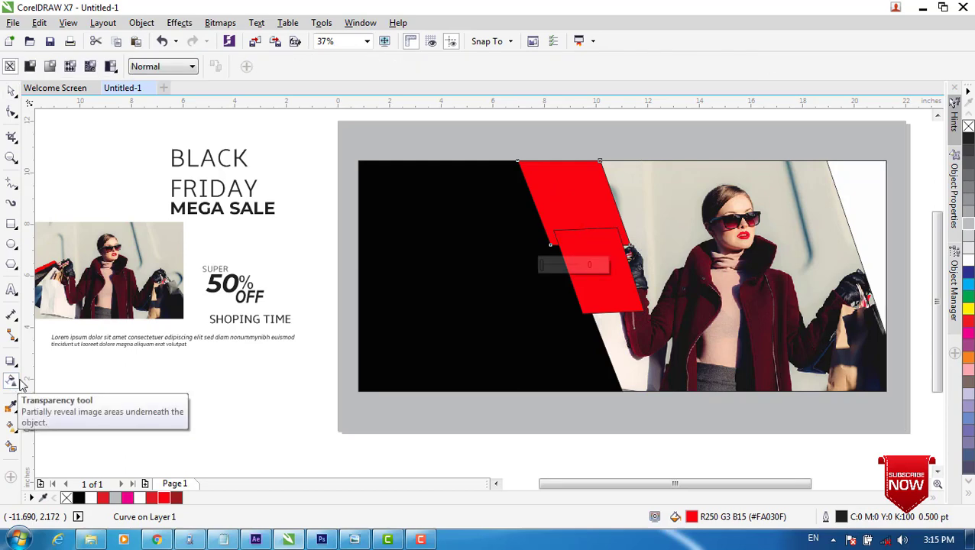
pyautogui.click(597, 265)
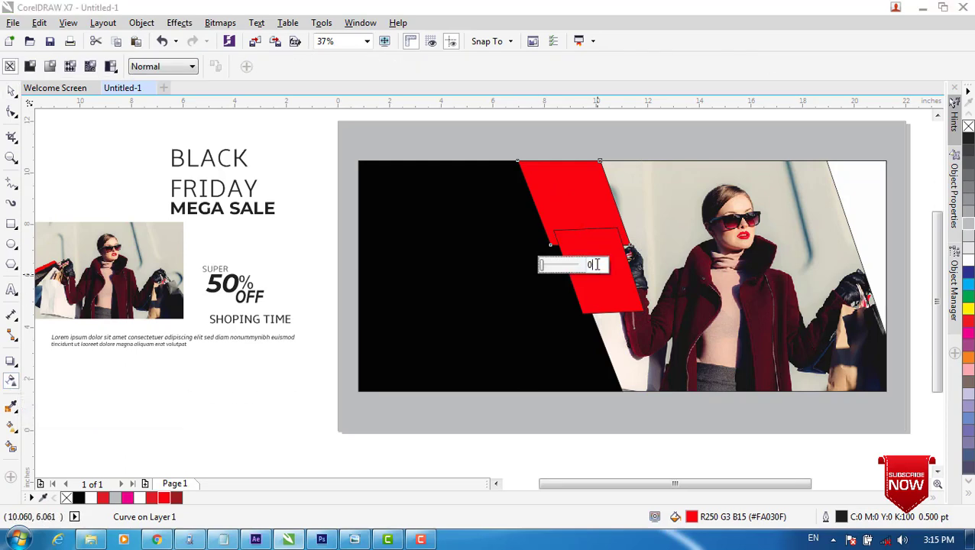